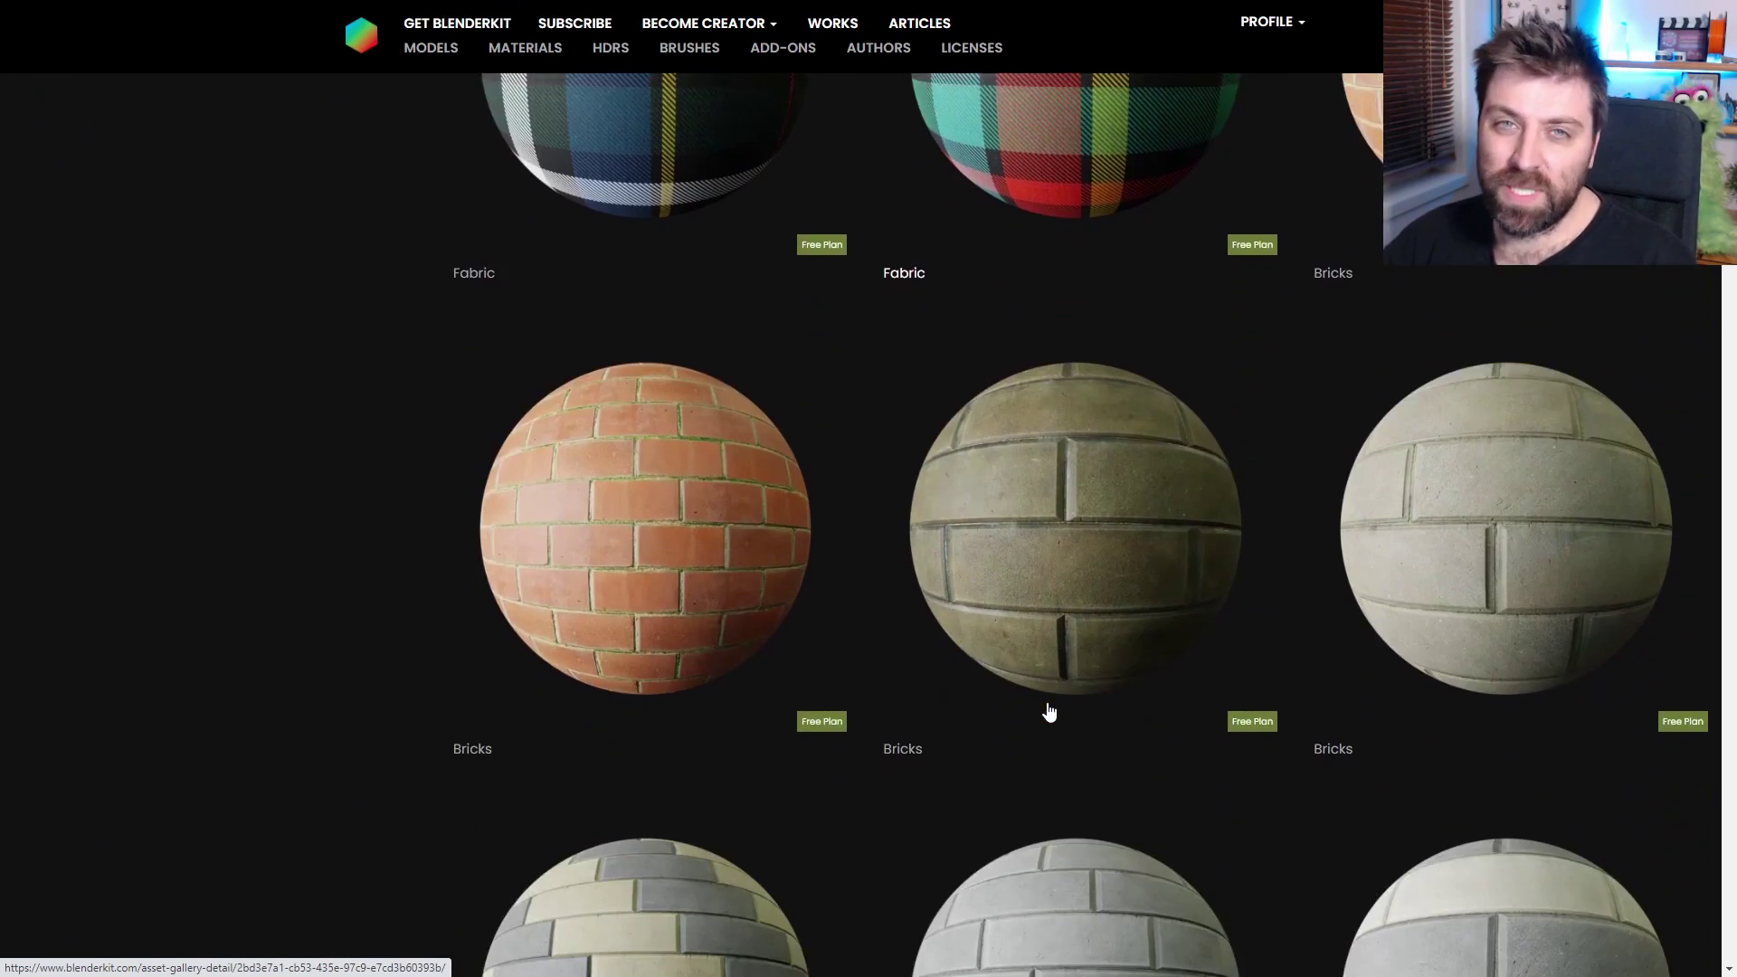
# Step: Browse the free materials gallery on the BlenderKit website, from the brick and wood materials down to the fabrics
pyautogui.scroll(-10, 1050, 715)
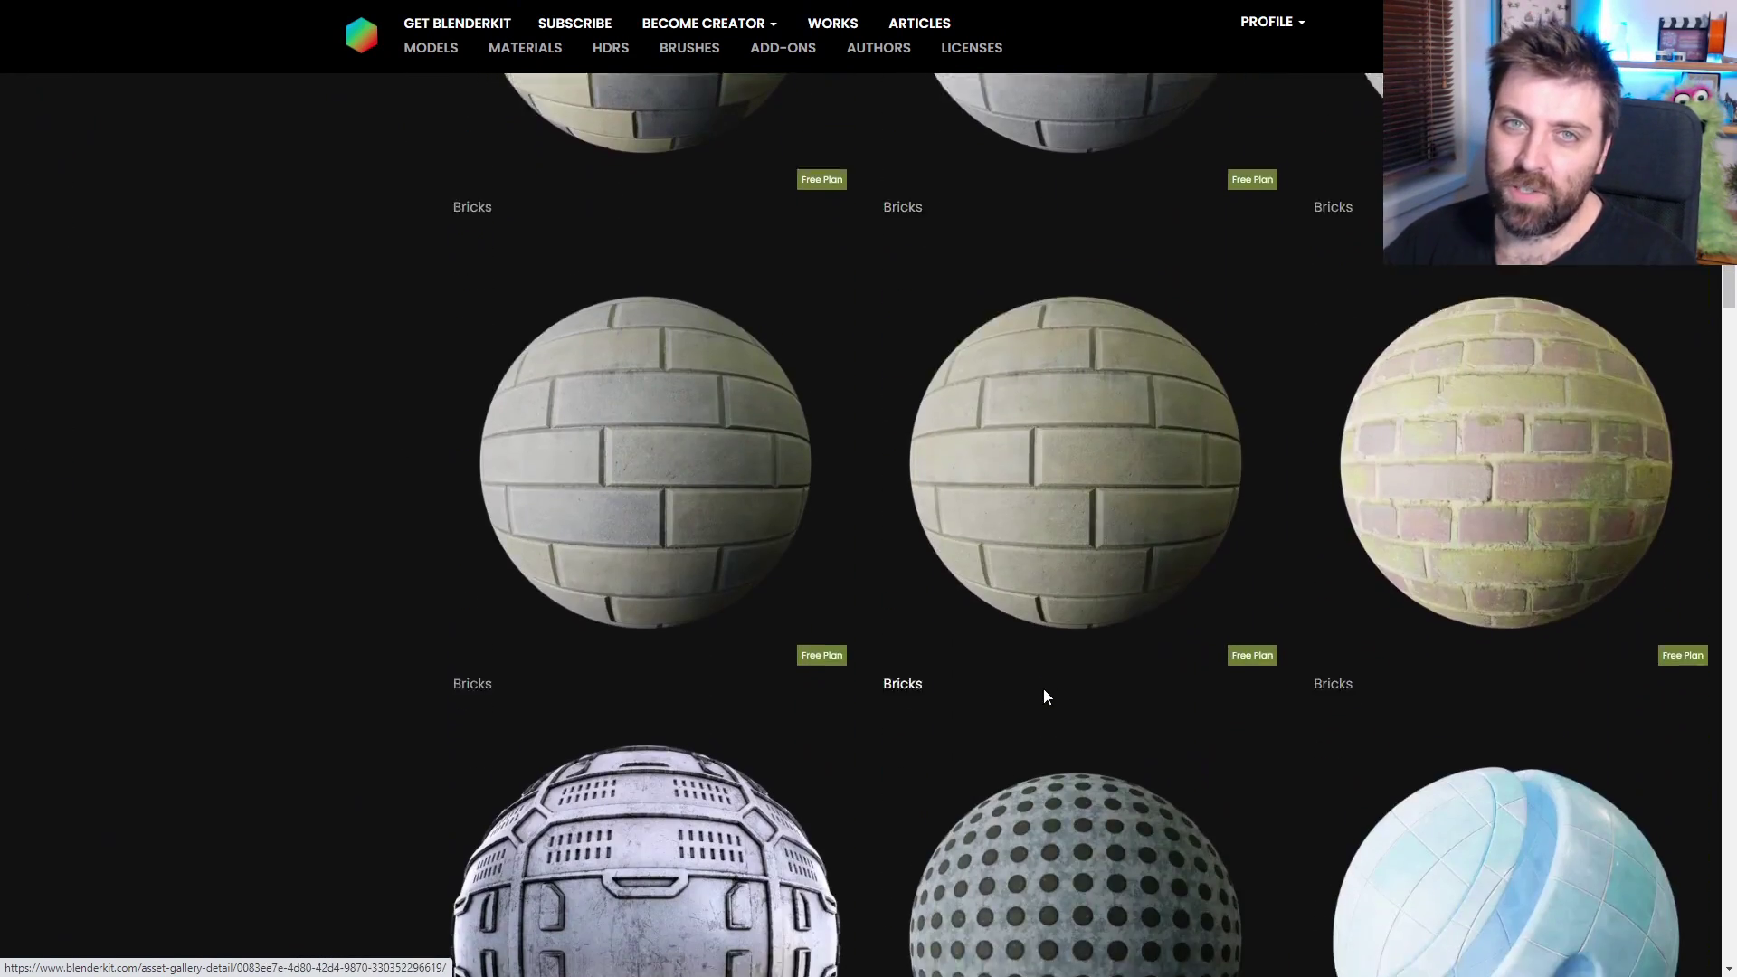
pyautogui.scroll(-11, 1044, 696)
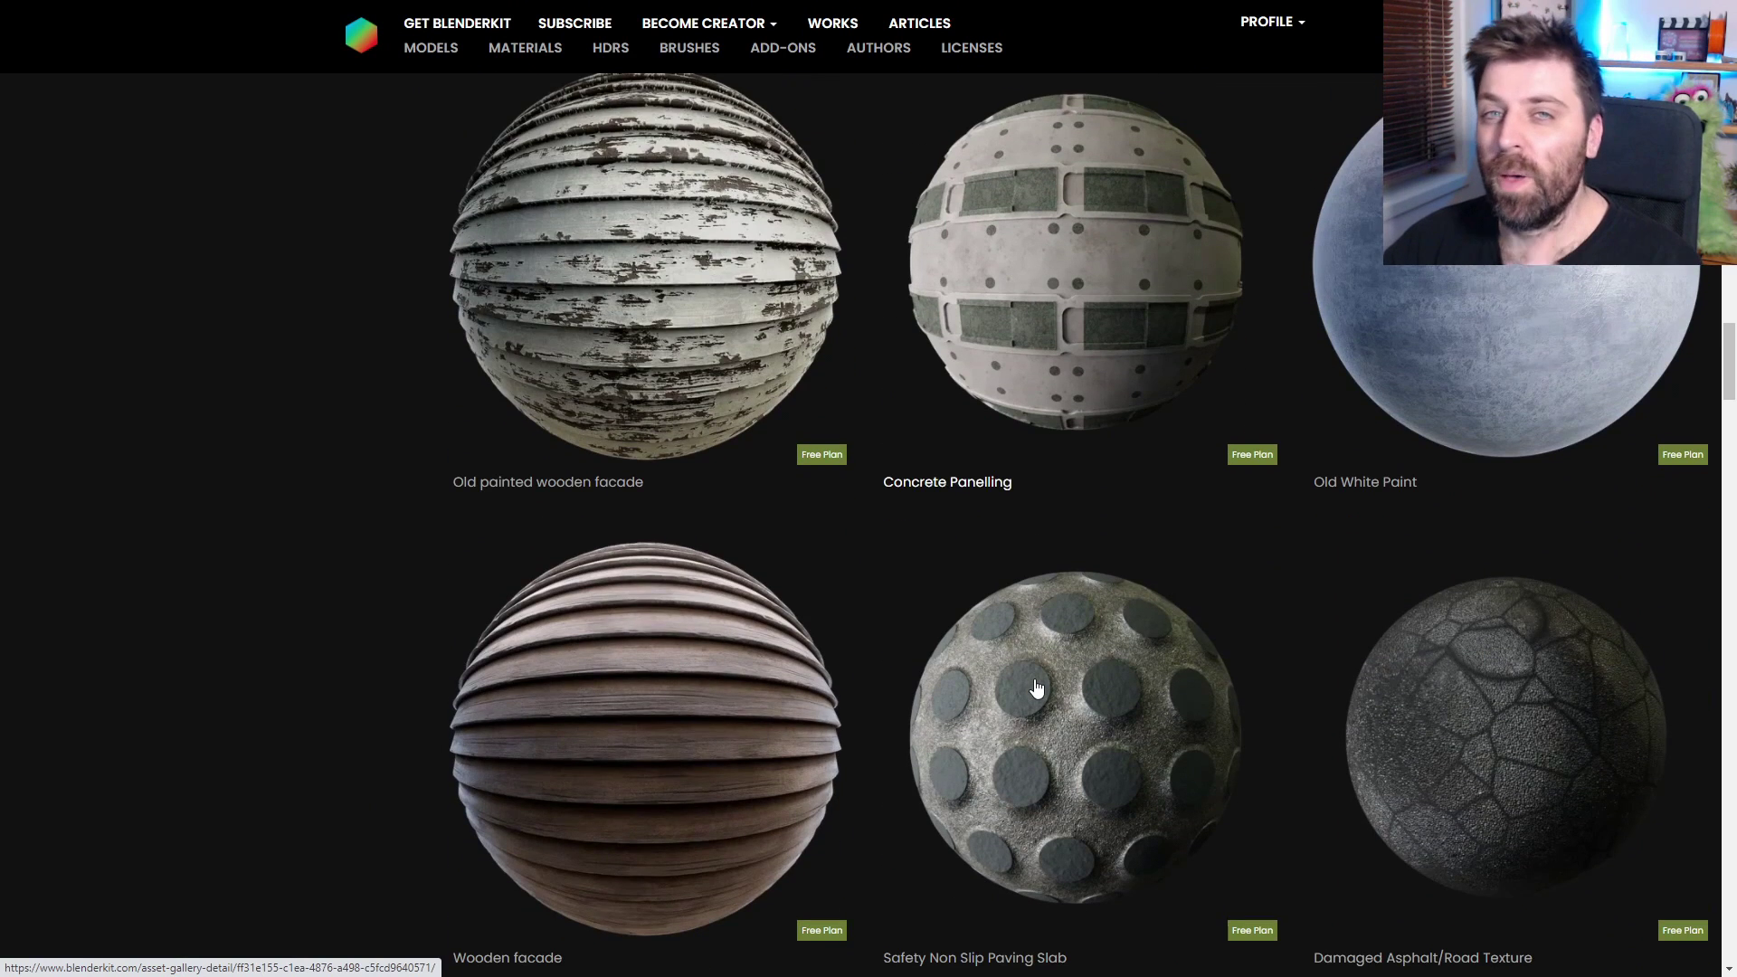
pyautogui.scroll(-5, 1037, 690)
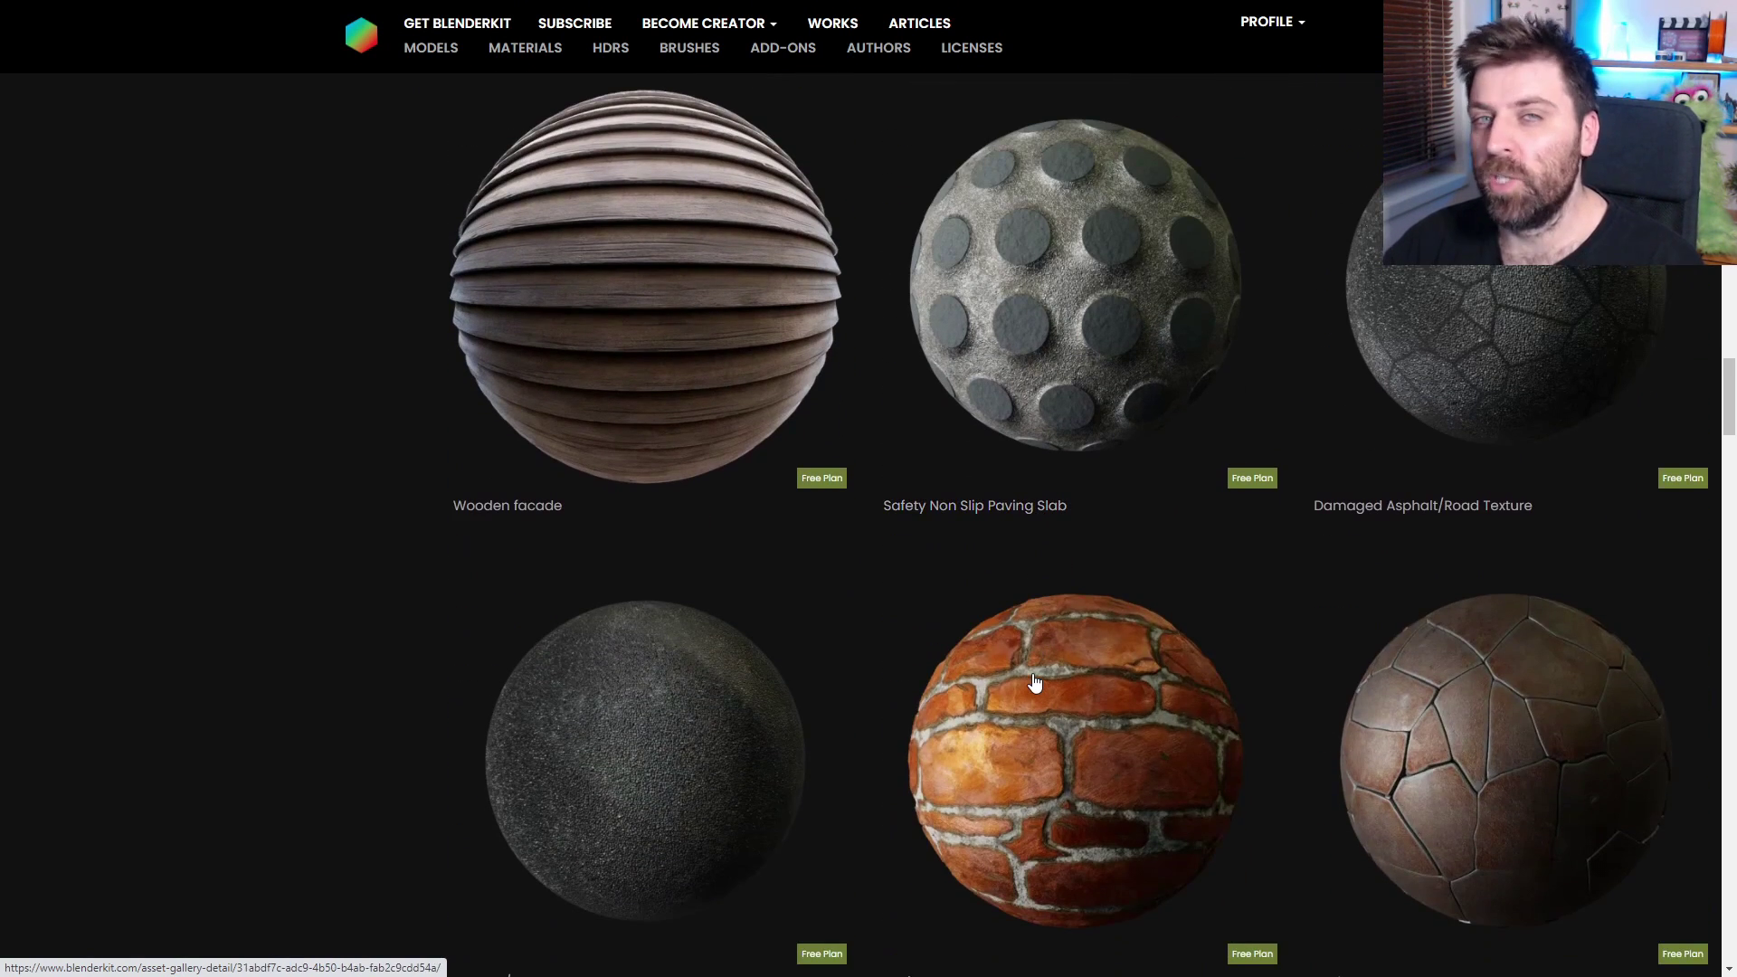
pyautogui.scroll(-10, 1036, 683)
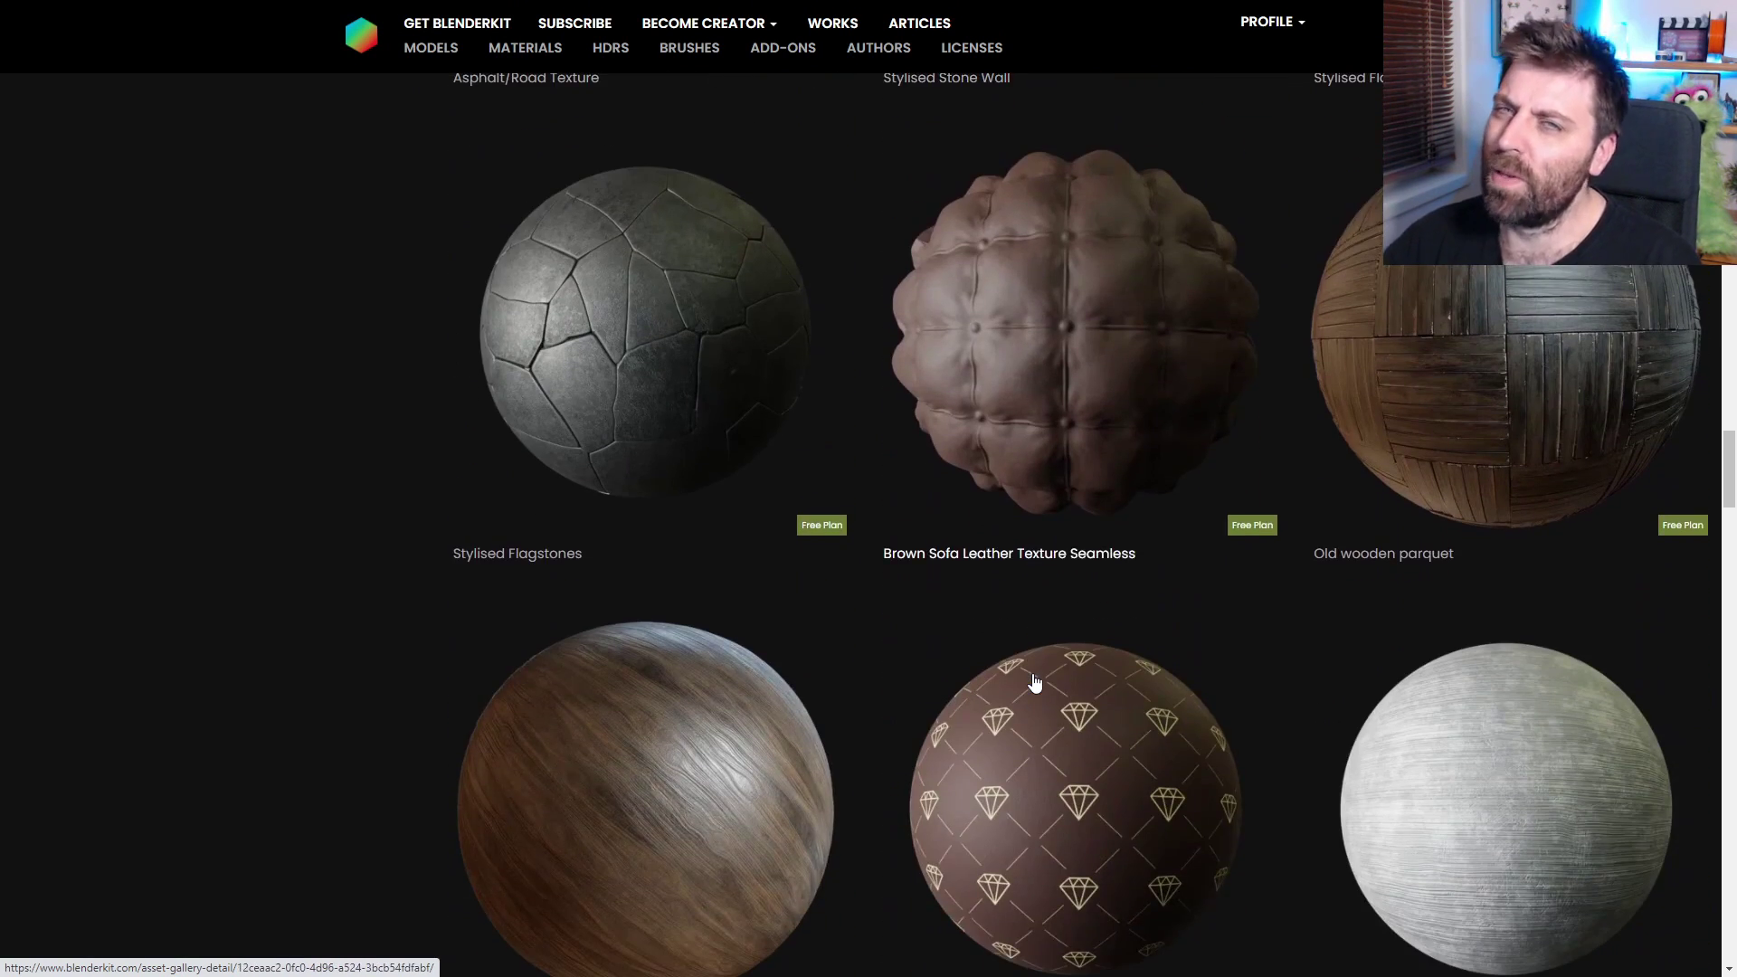
pyautogui.scroll(-11, 1035, 683)
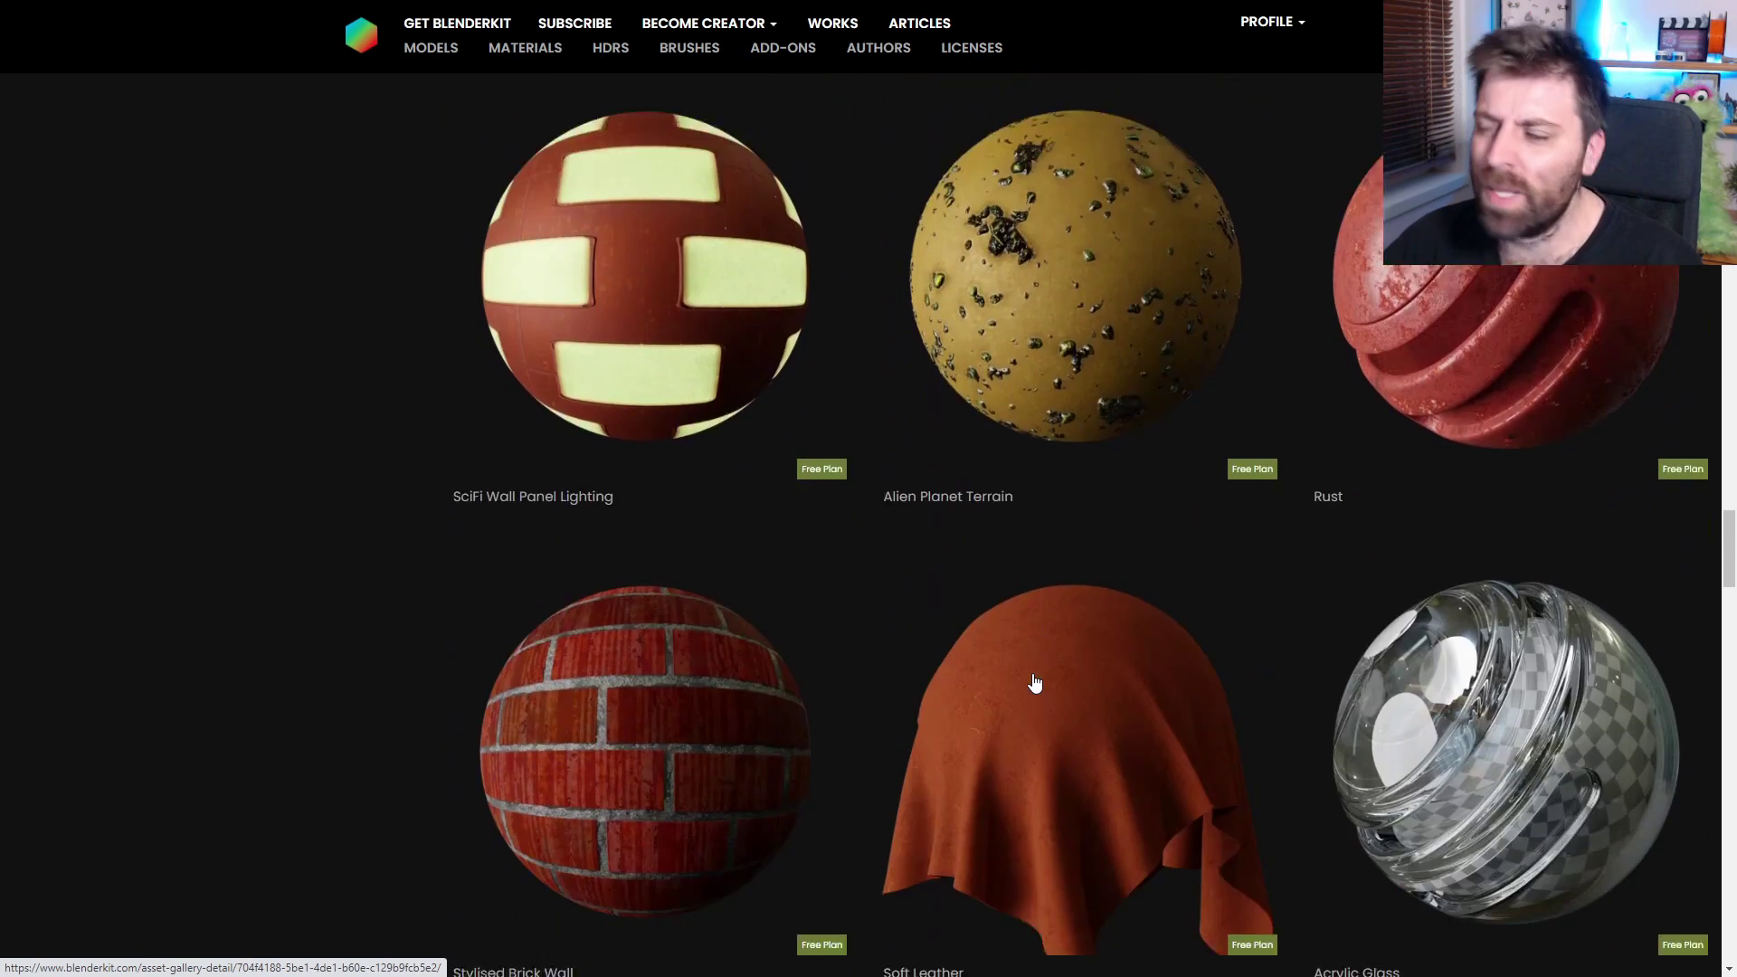
pyautogui.scroll(-13, 1035, 683)
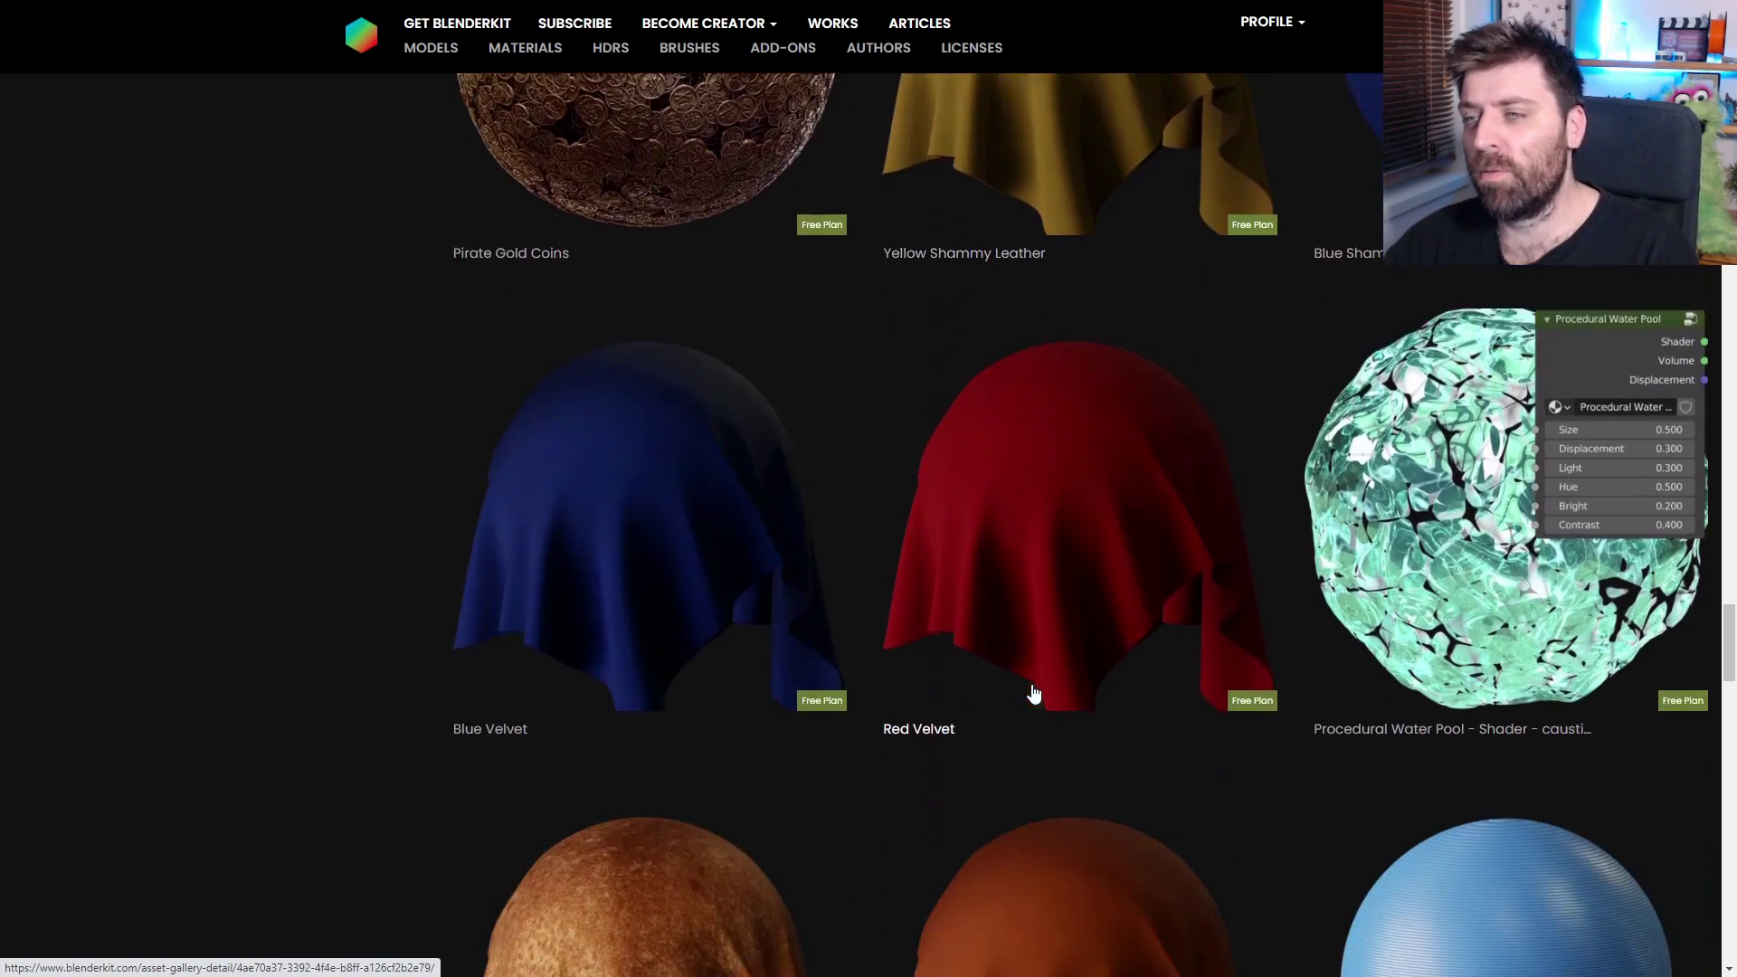
pyautogui.scroll(-14, 1034, 693)
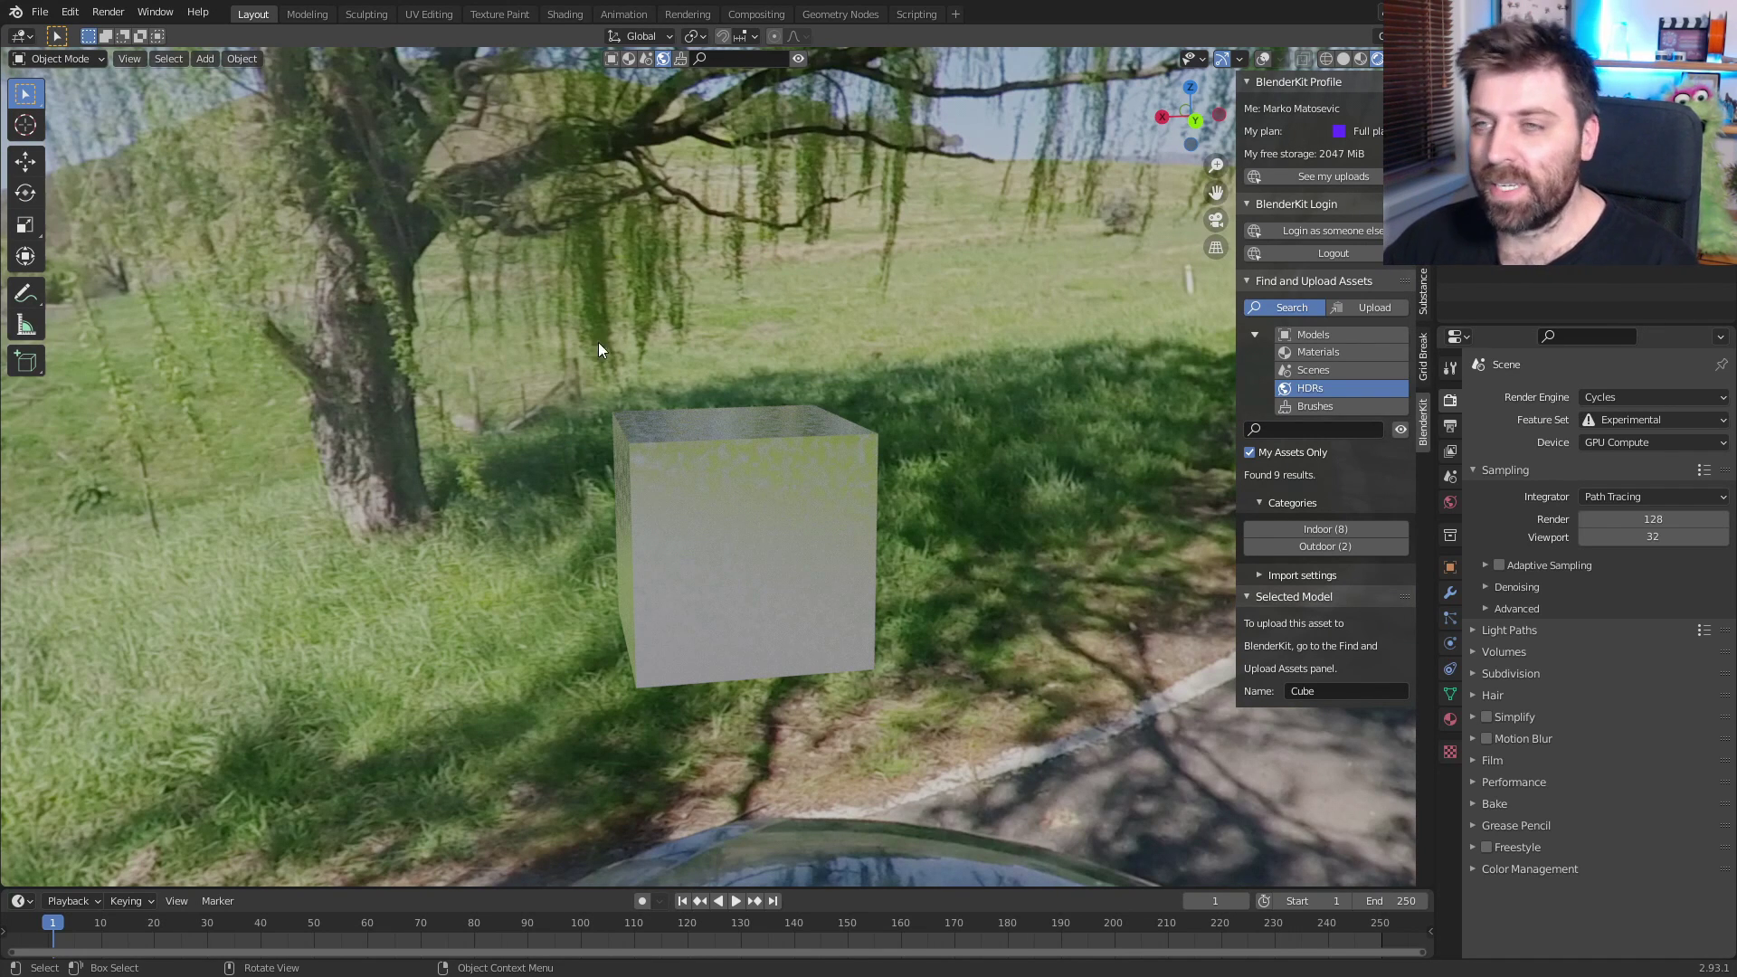
# Step: Search the Blender add-on preferences for "blender" to check the BlenderKit Online Asset Library add-on, and close the preferences
pyautogui.click(72, 13)
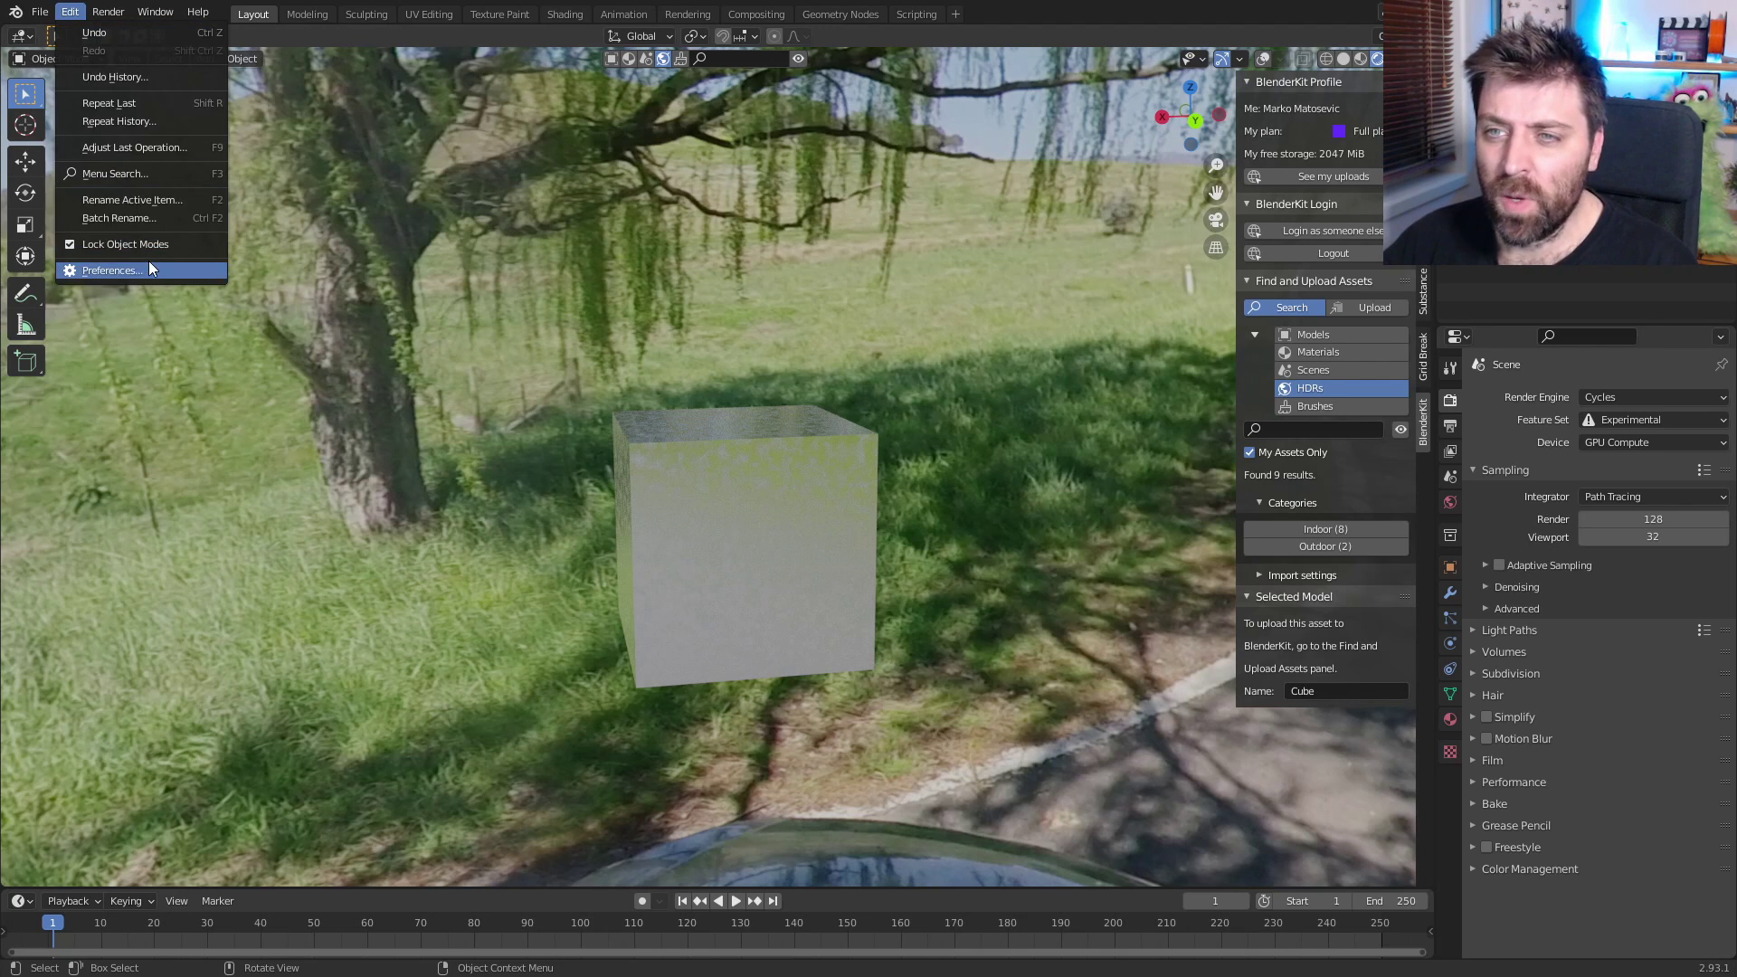
pyautogui.click(148, 260)
pyautogui.click(501, 63)
pyautogui.write('blender')
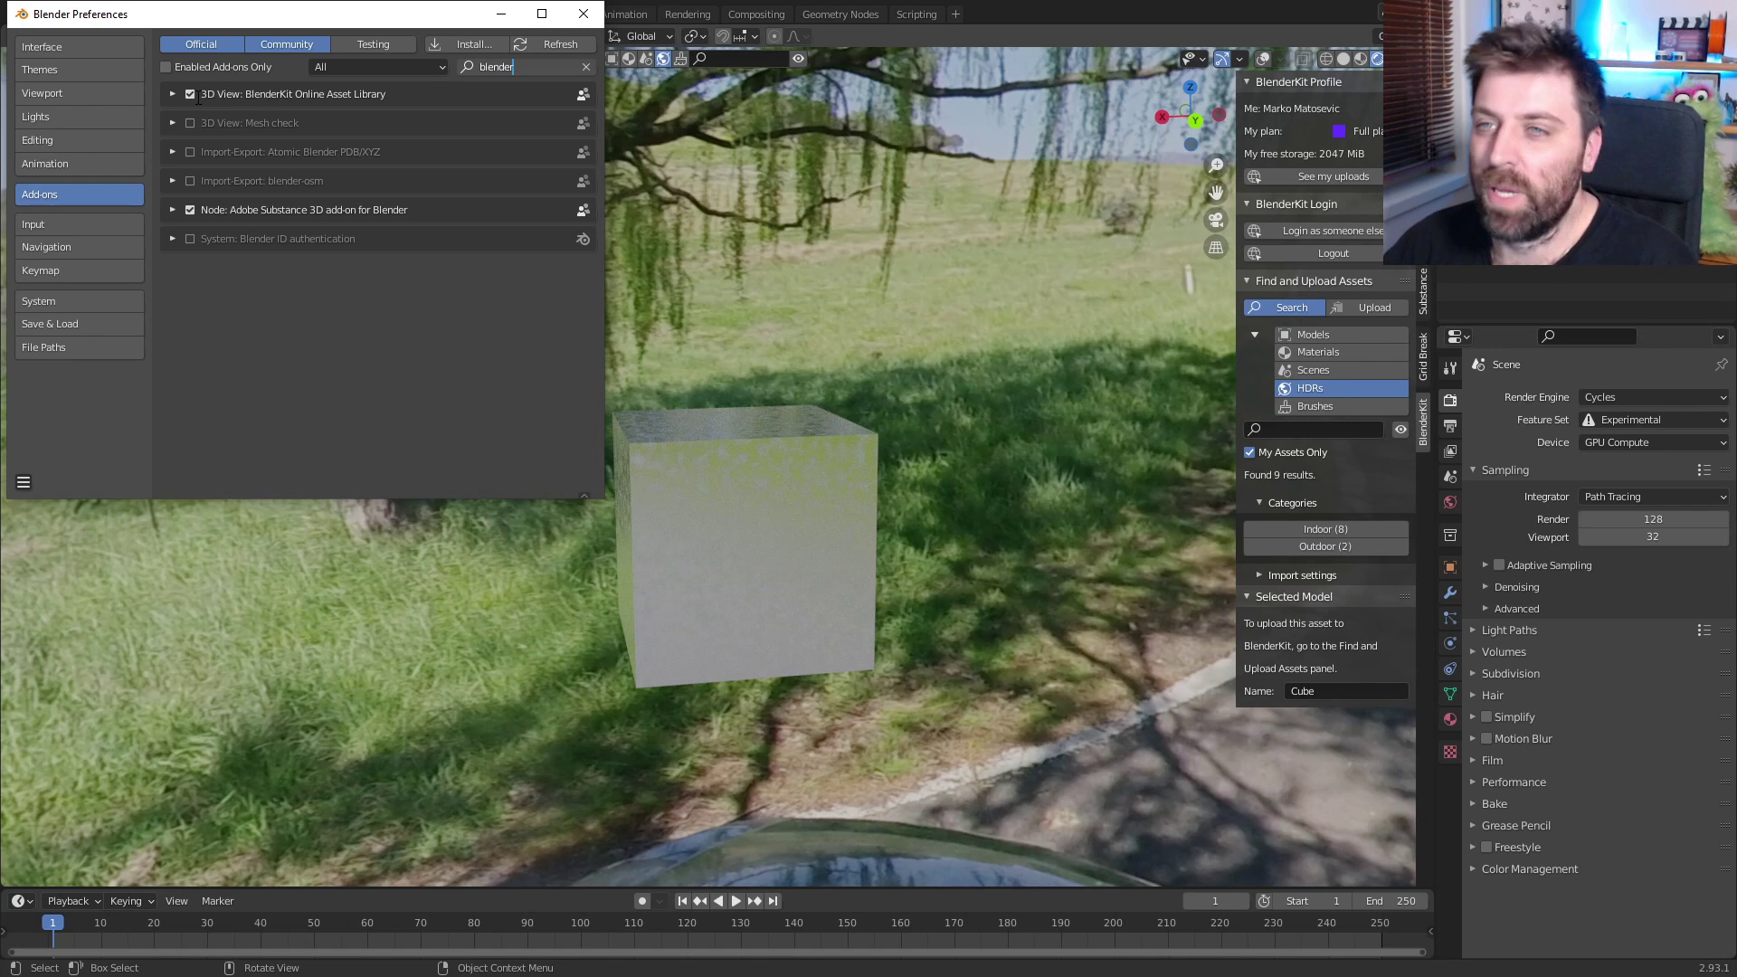
pyautogui.click(584, 13)
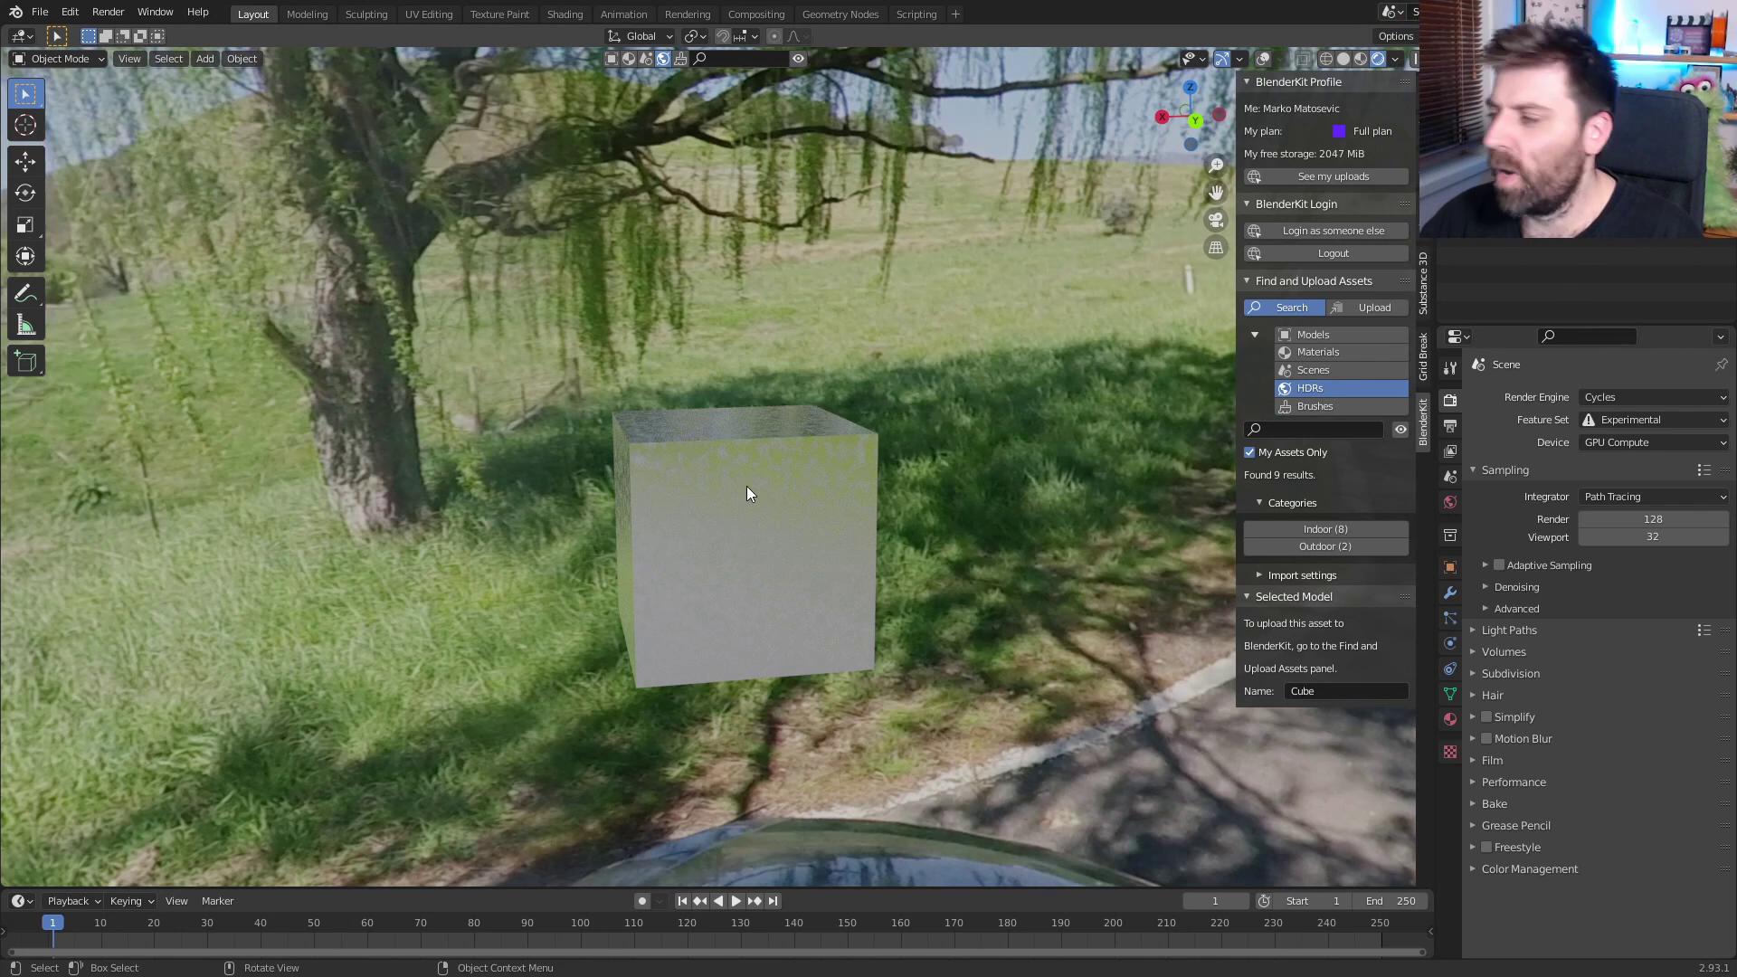
# Step: Switch the BlenderKit asset search to materials and browse the ground category followed by the grass category
pyautogui.click(1339, 355)
pyautogui.scroll(-4, 1323, 622)
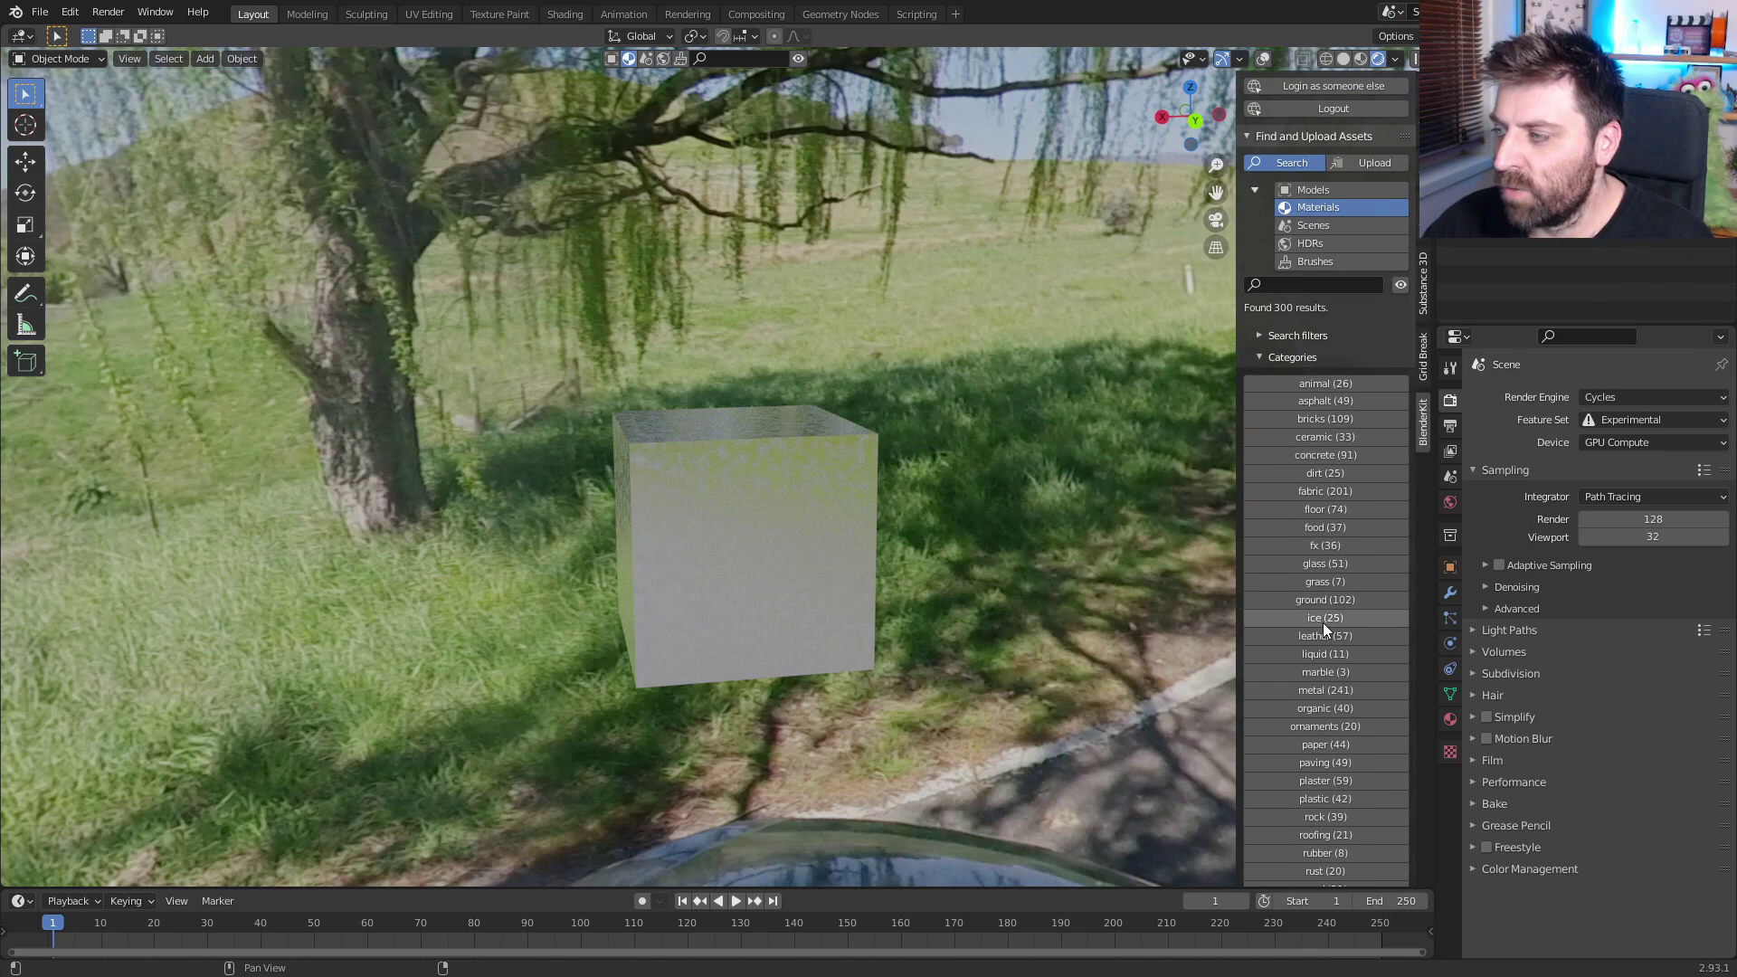
pyautogui.click(1330, 599)
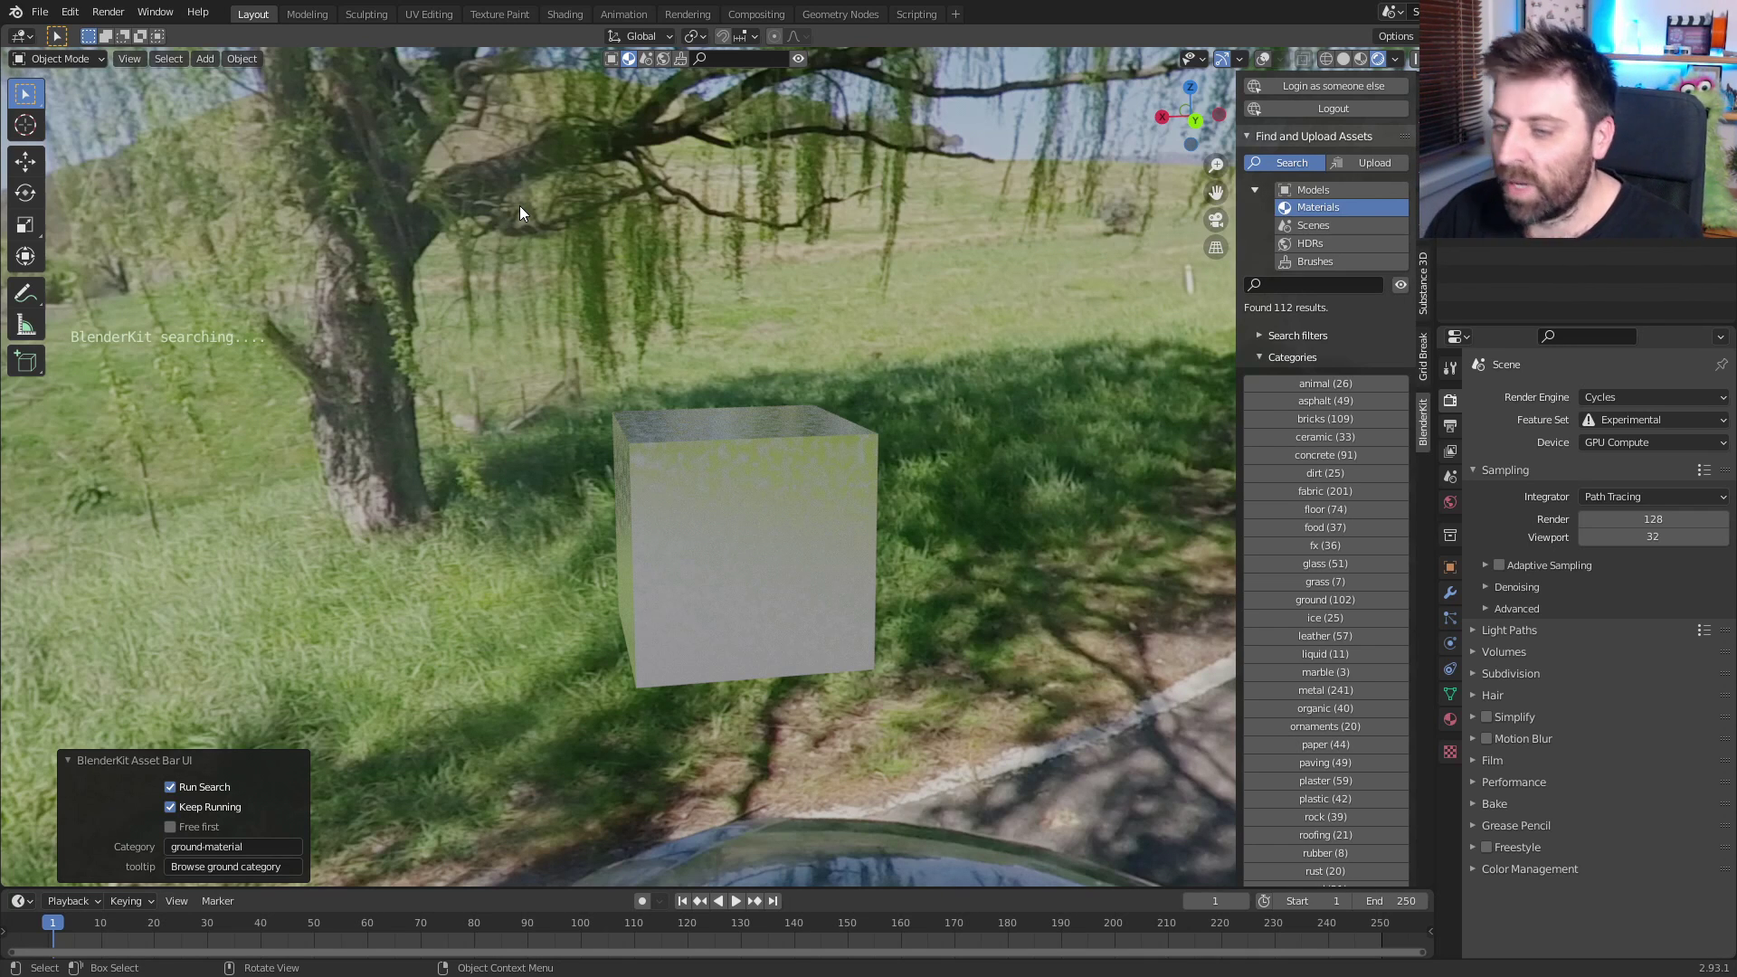
pyautogui.scroll(4, 1337, 548)
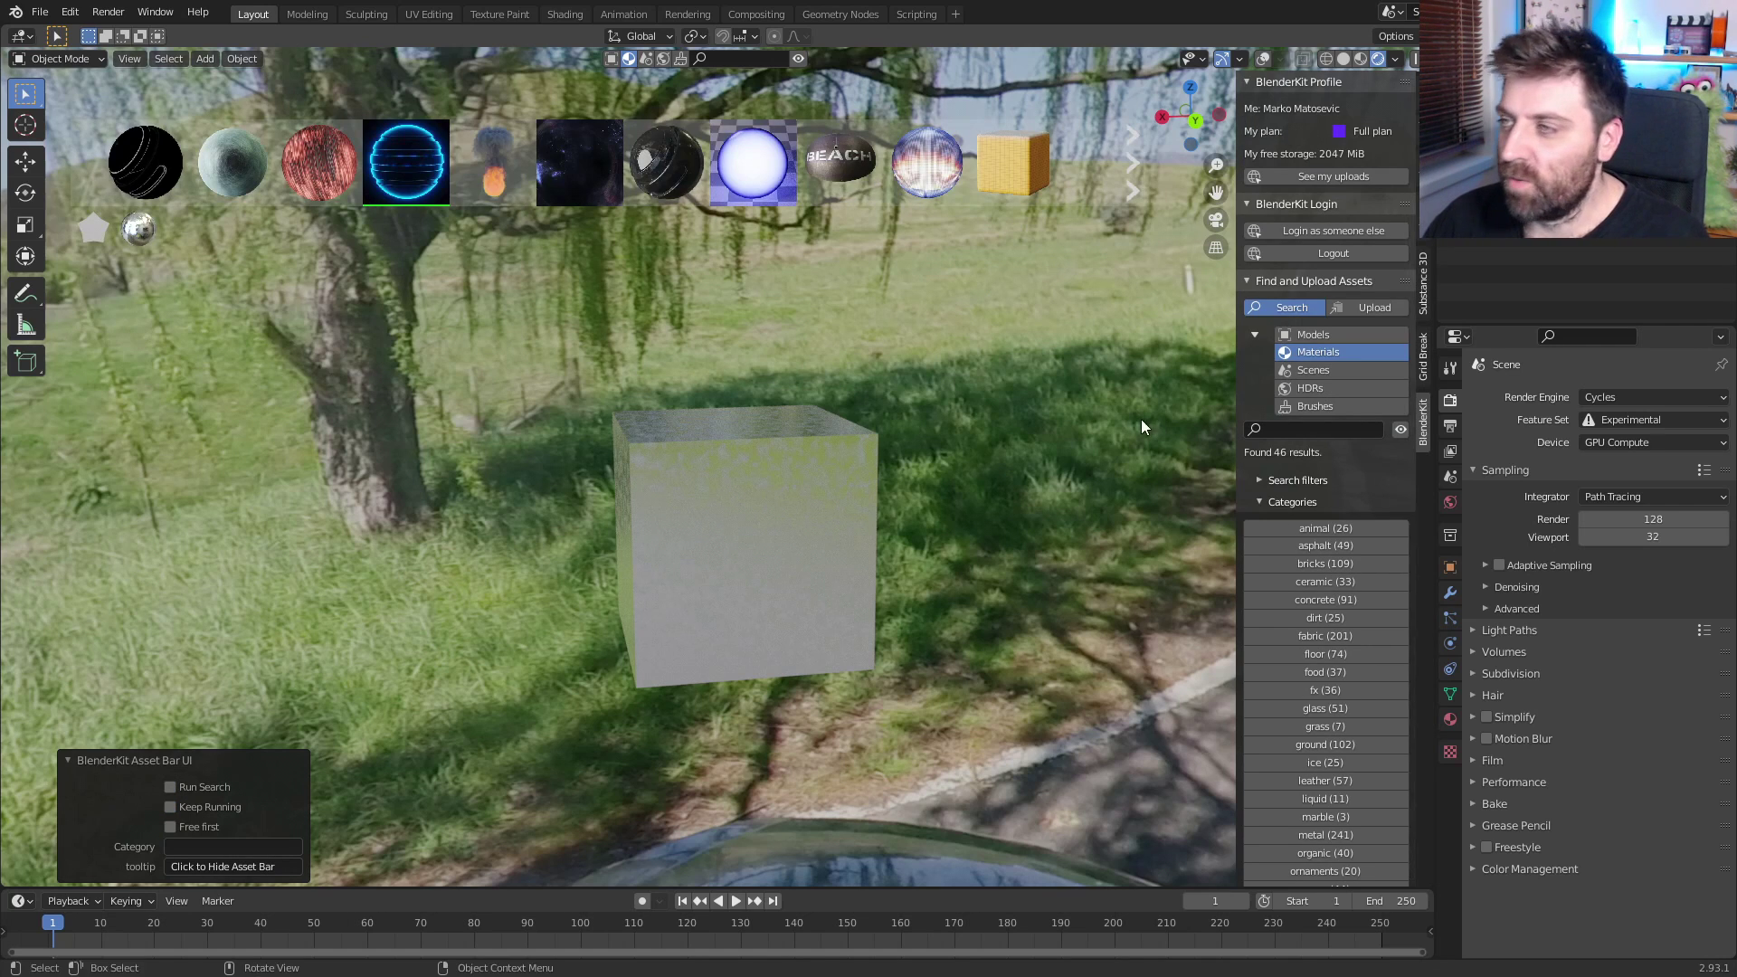
pyautogui.click(1343, 731)
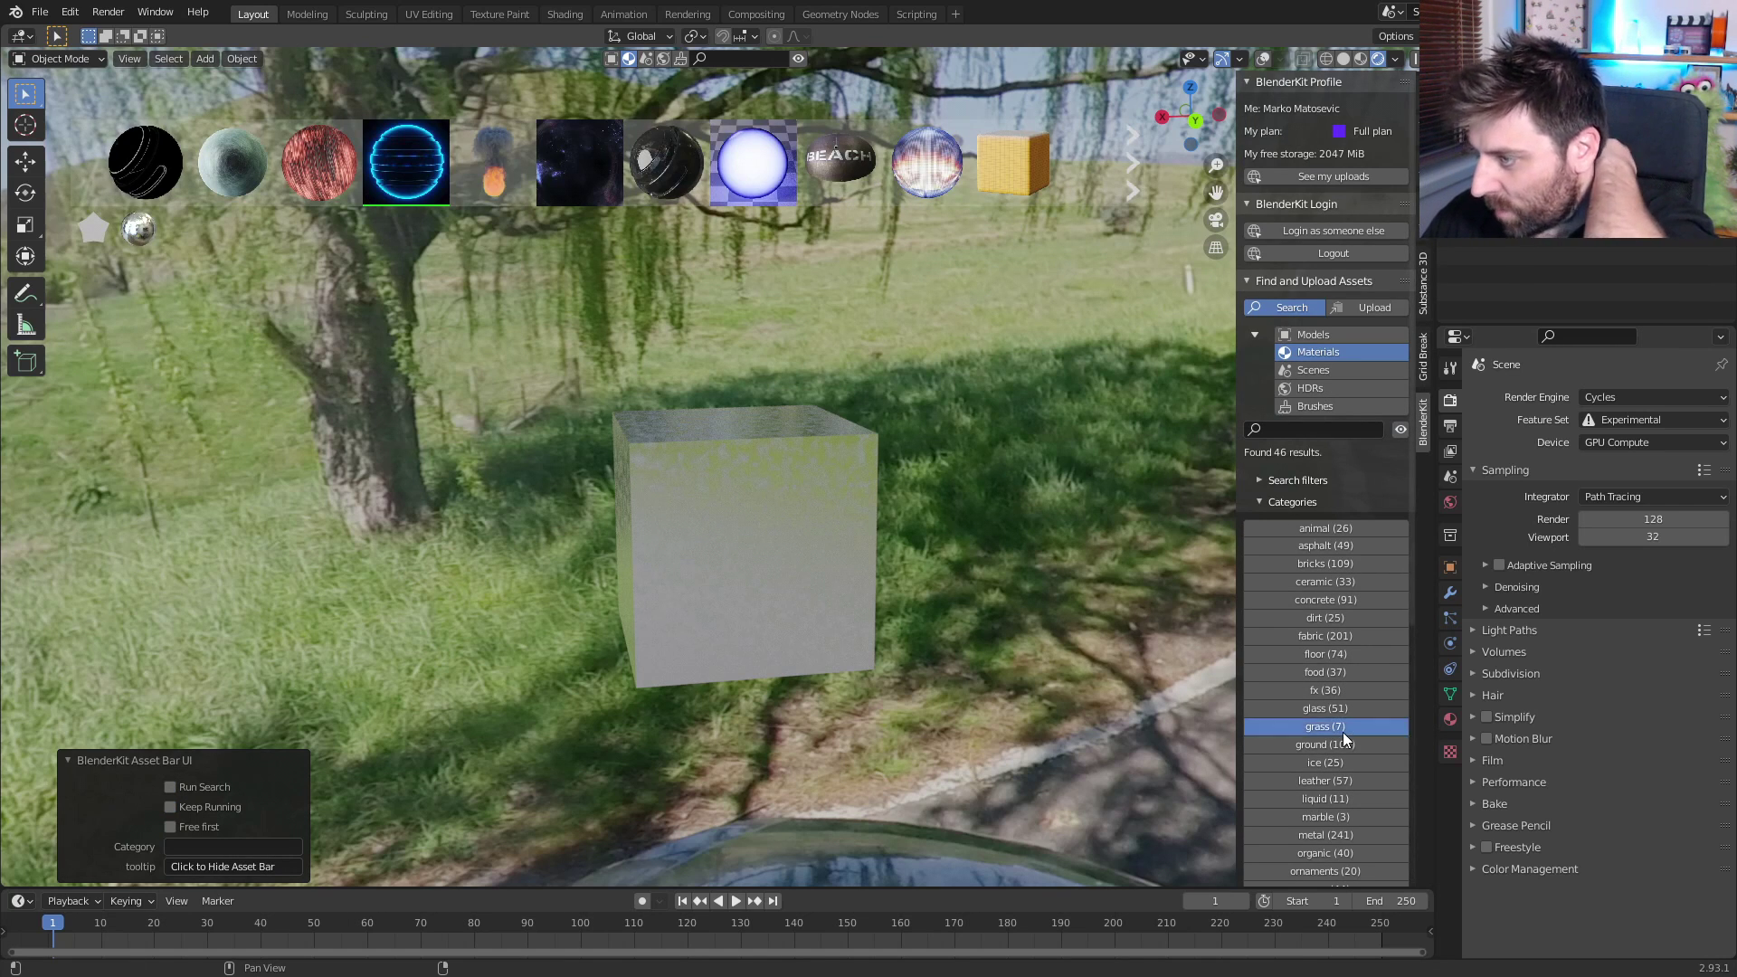
pyautogui.click(1344, 731)
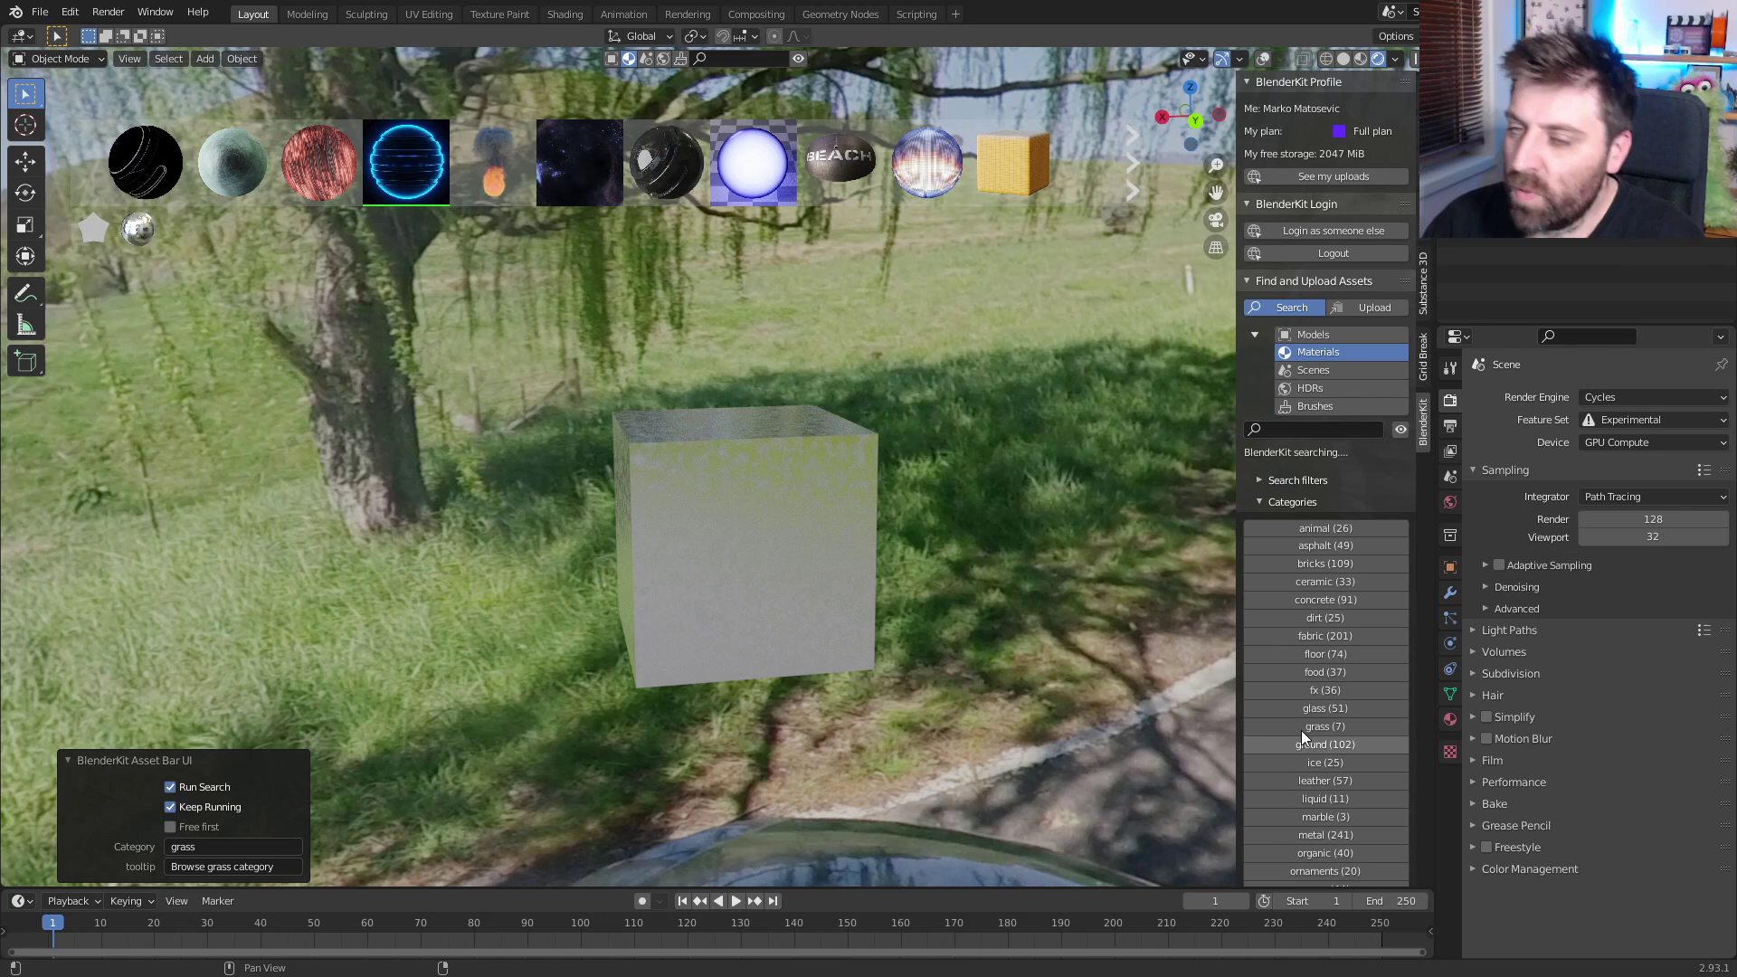
# Step: Compare the grass materials and apply the light green one named "Grass" to the front face of the cube
pyautogui.moveTo(399, 170)
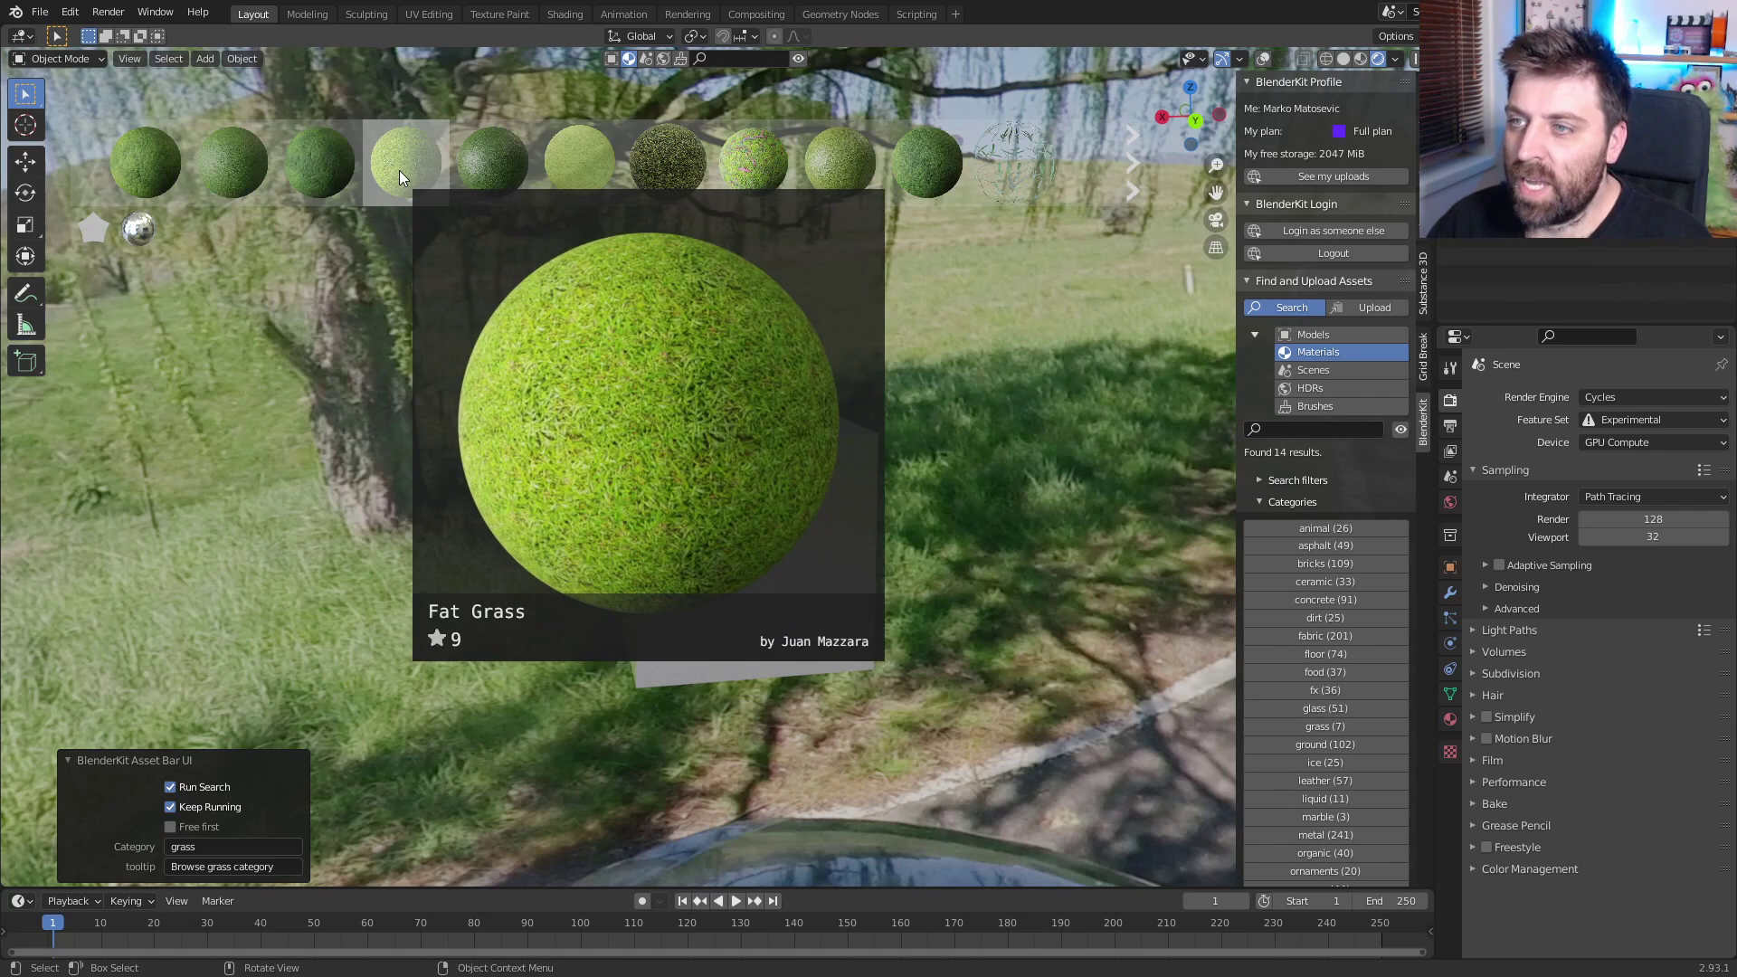
pyautogui.moveTo(762, 163)
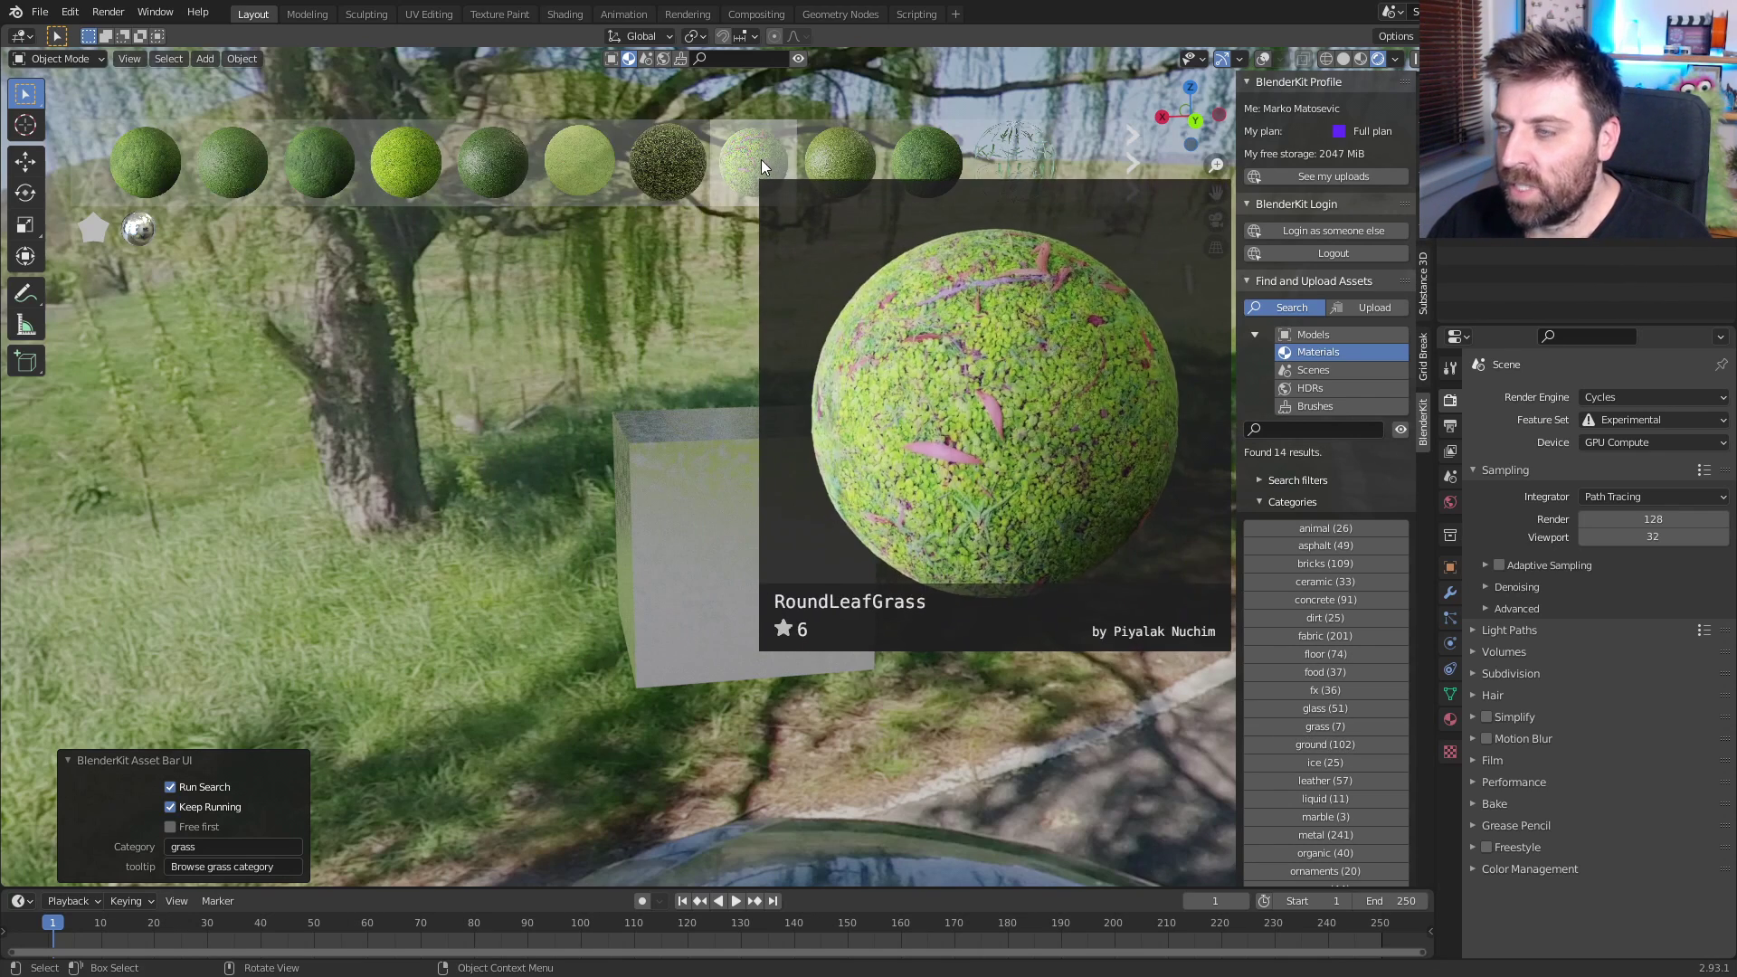
pyautogui.moveTo(297, 176)
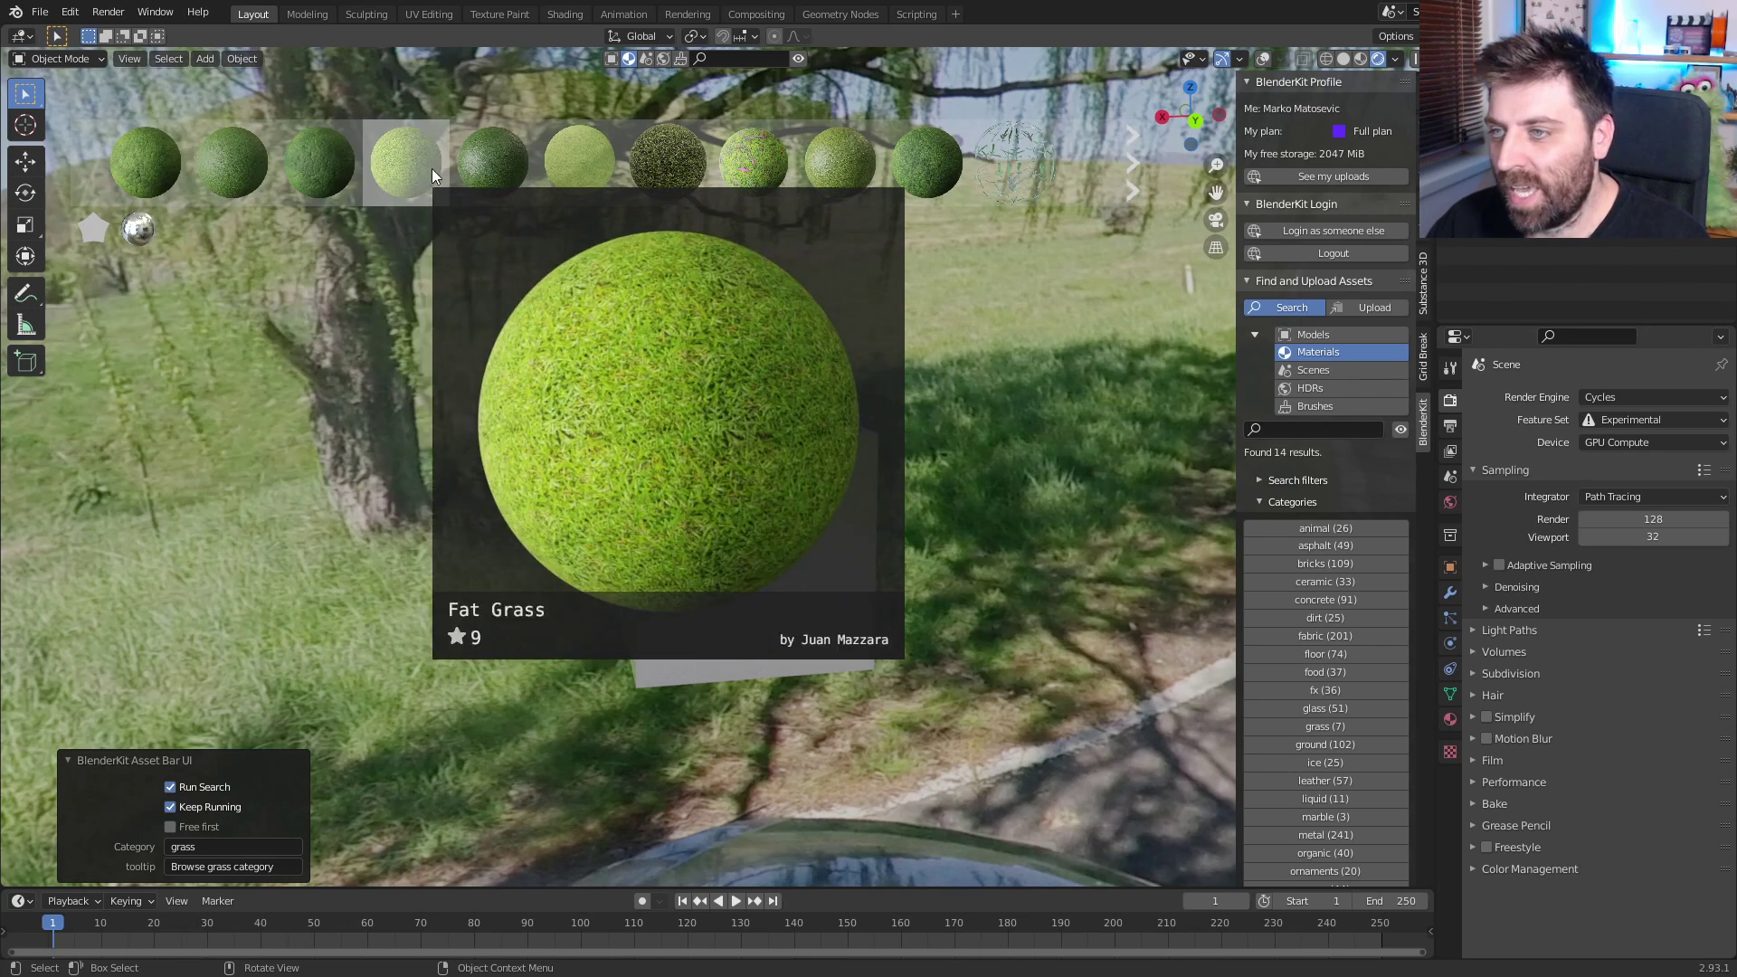
pyautogui.moveTo(590, 167)
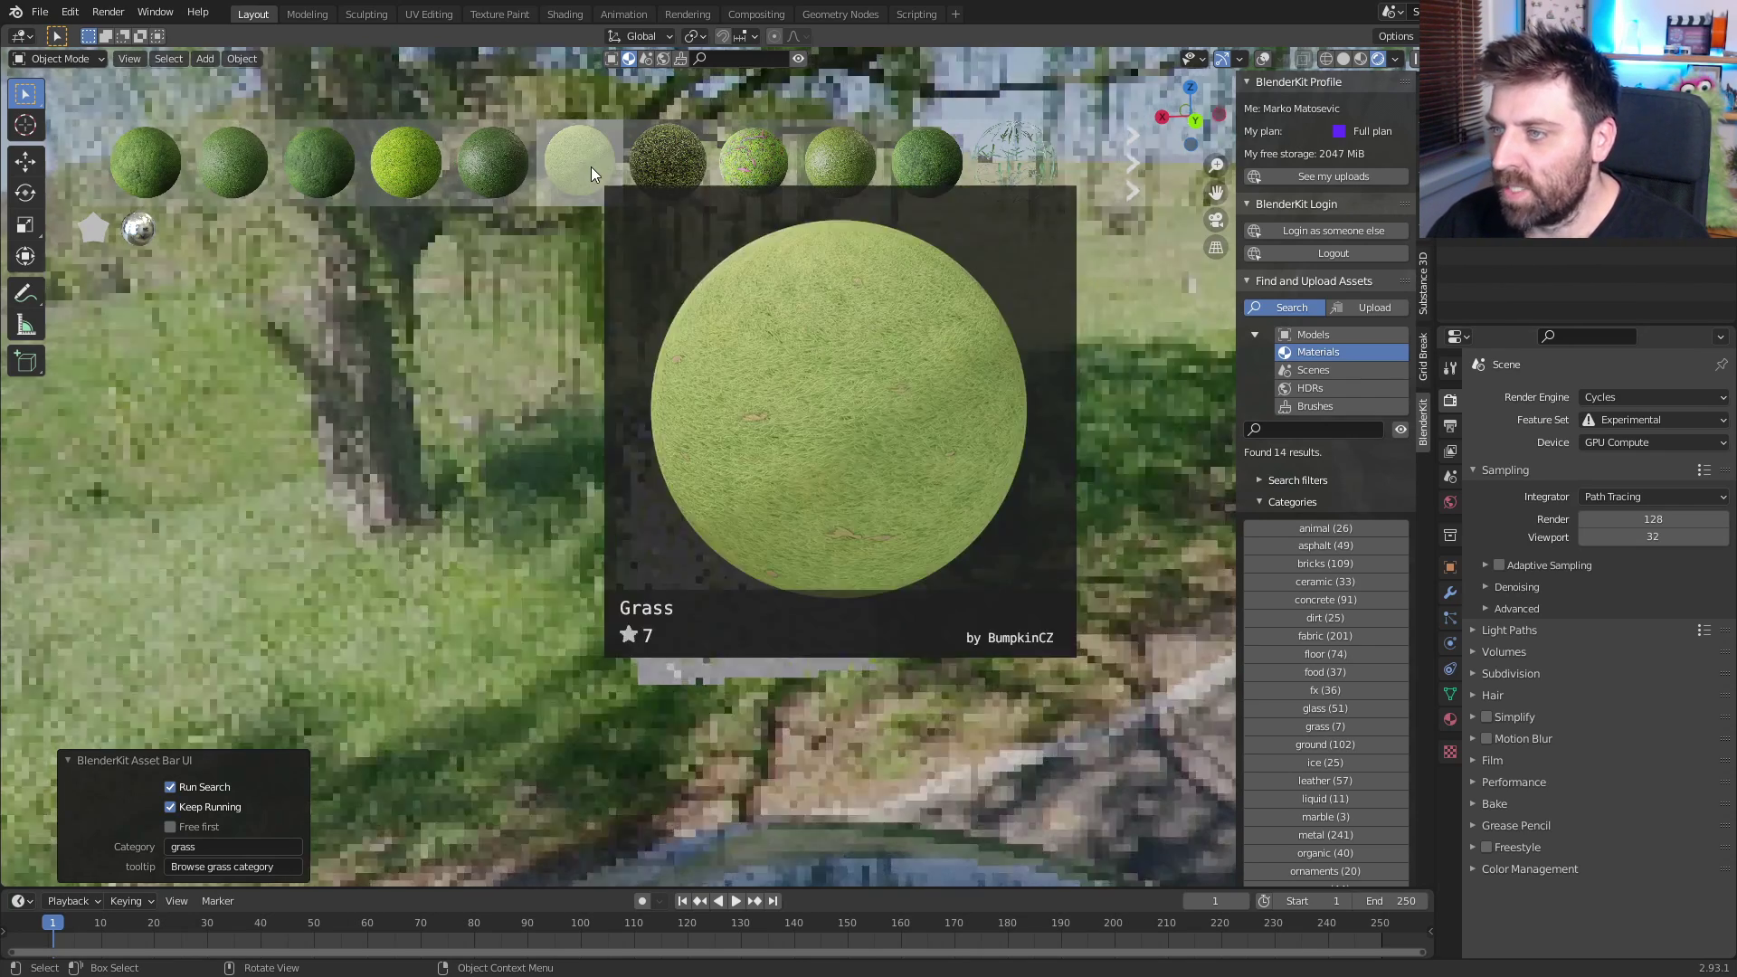
pyautogui.moveTo(590, 167); pyautogui.dragTo(785, 508)
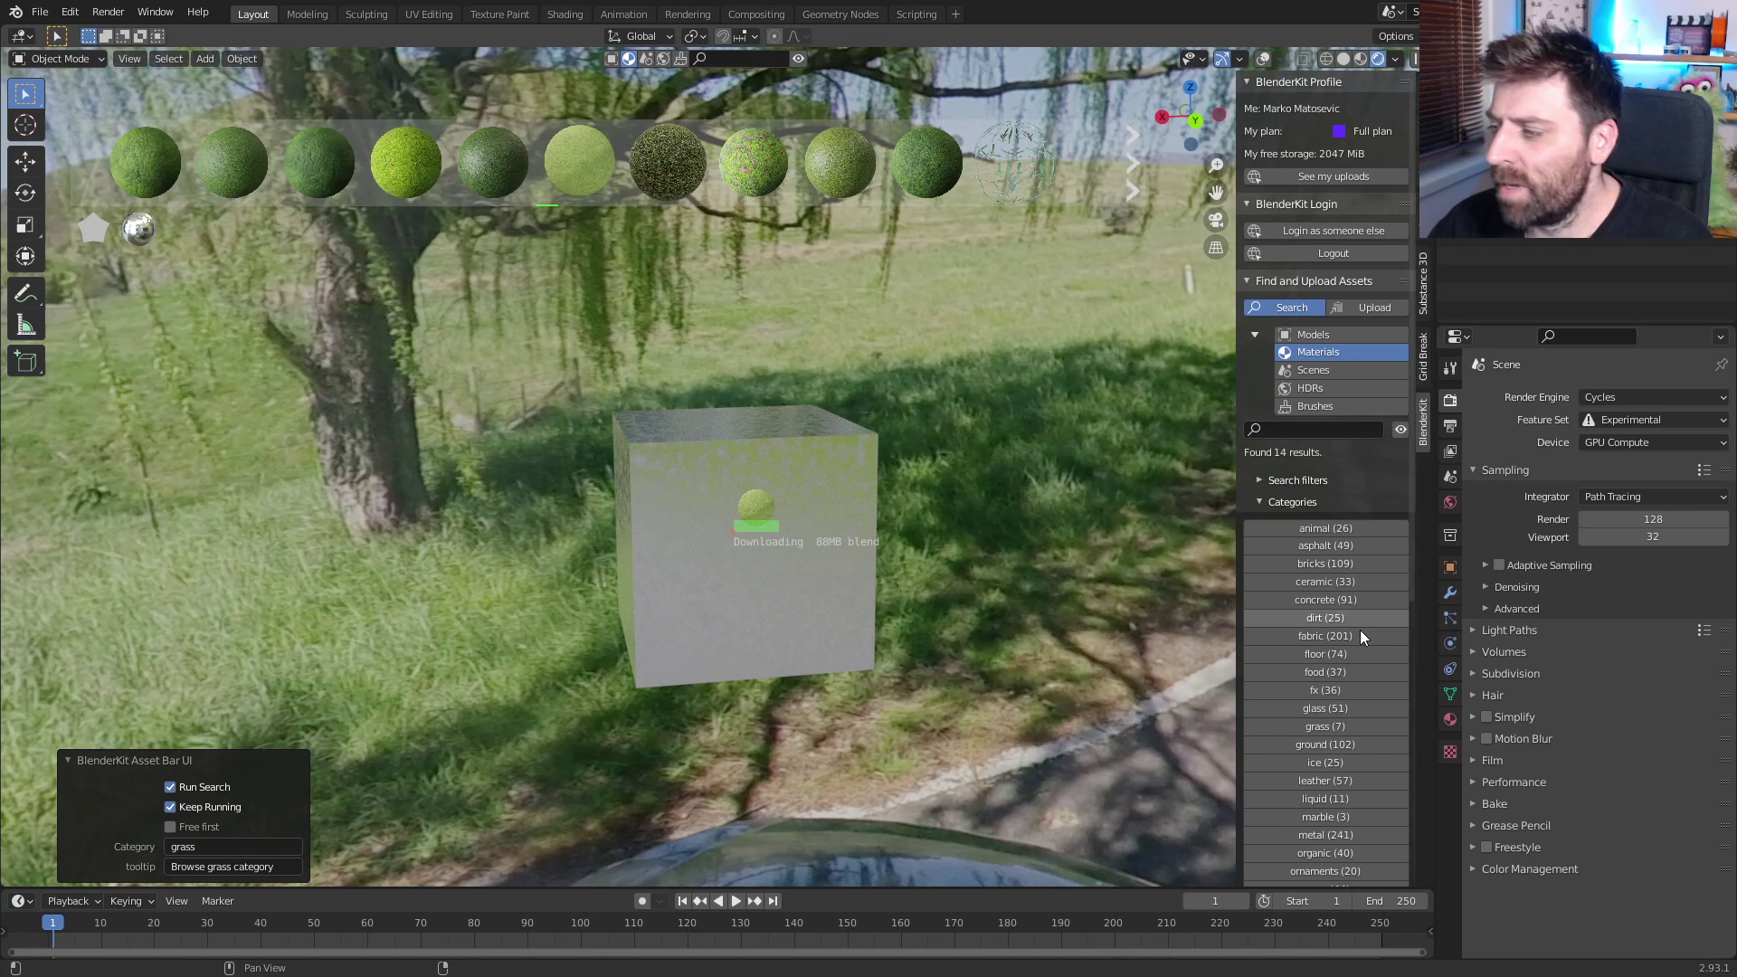
pyautogui.moveTo(561, 160)
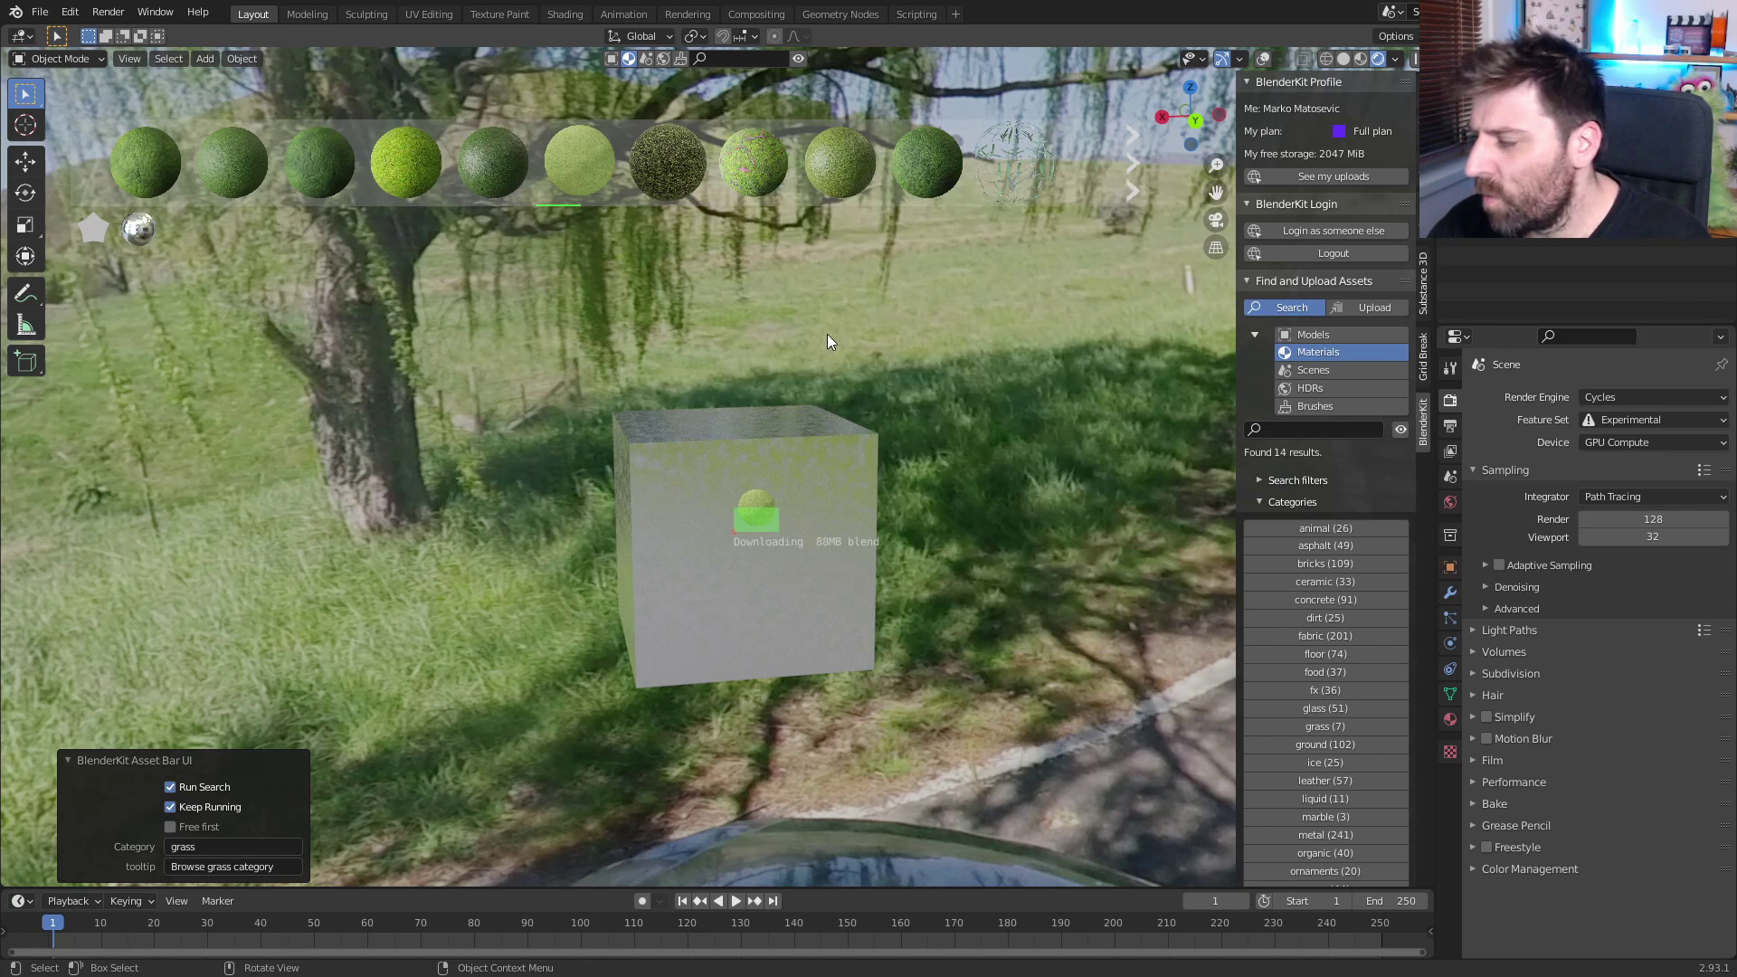
pyautogui.scroll(-2, 1361, 691)
pyautogui.scroll(-4, 1361, 691)
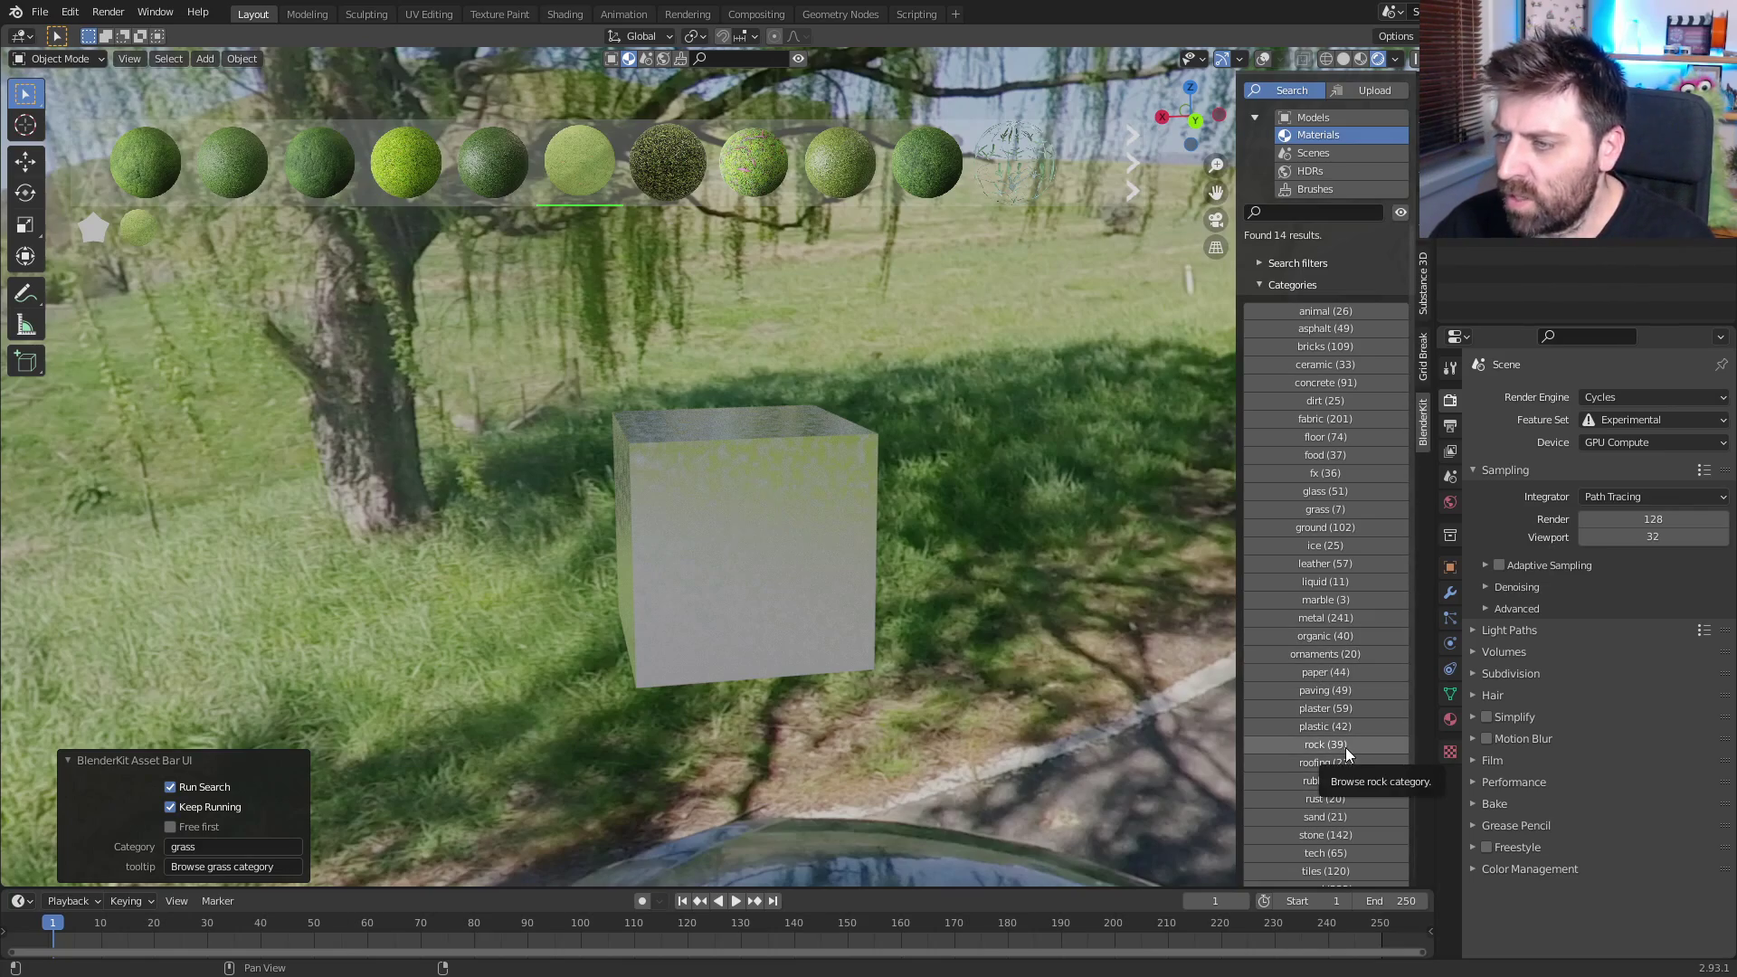
pyautogui.moveTo(677, 449); pyautogui.dragTo(790, 499, button='middle')
pyautogui.scroll(2, 789, 500)
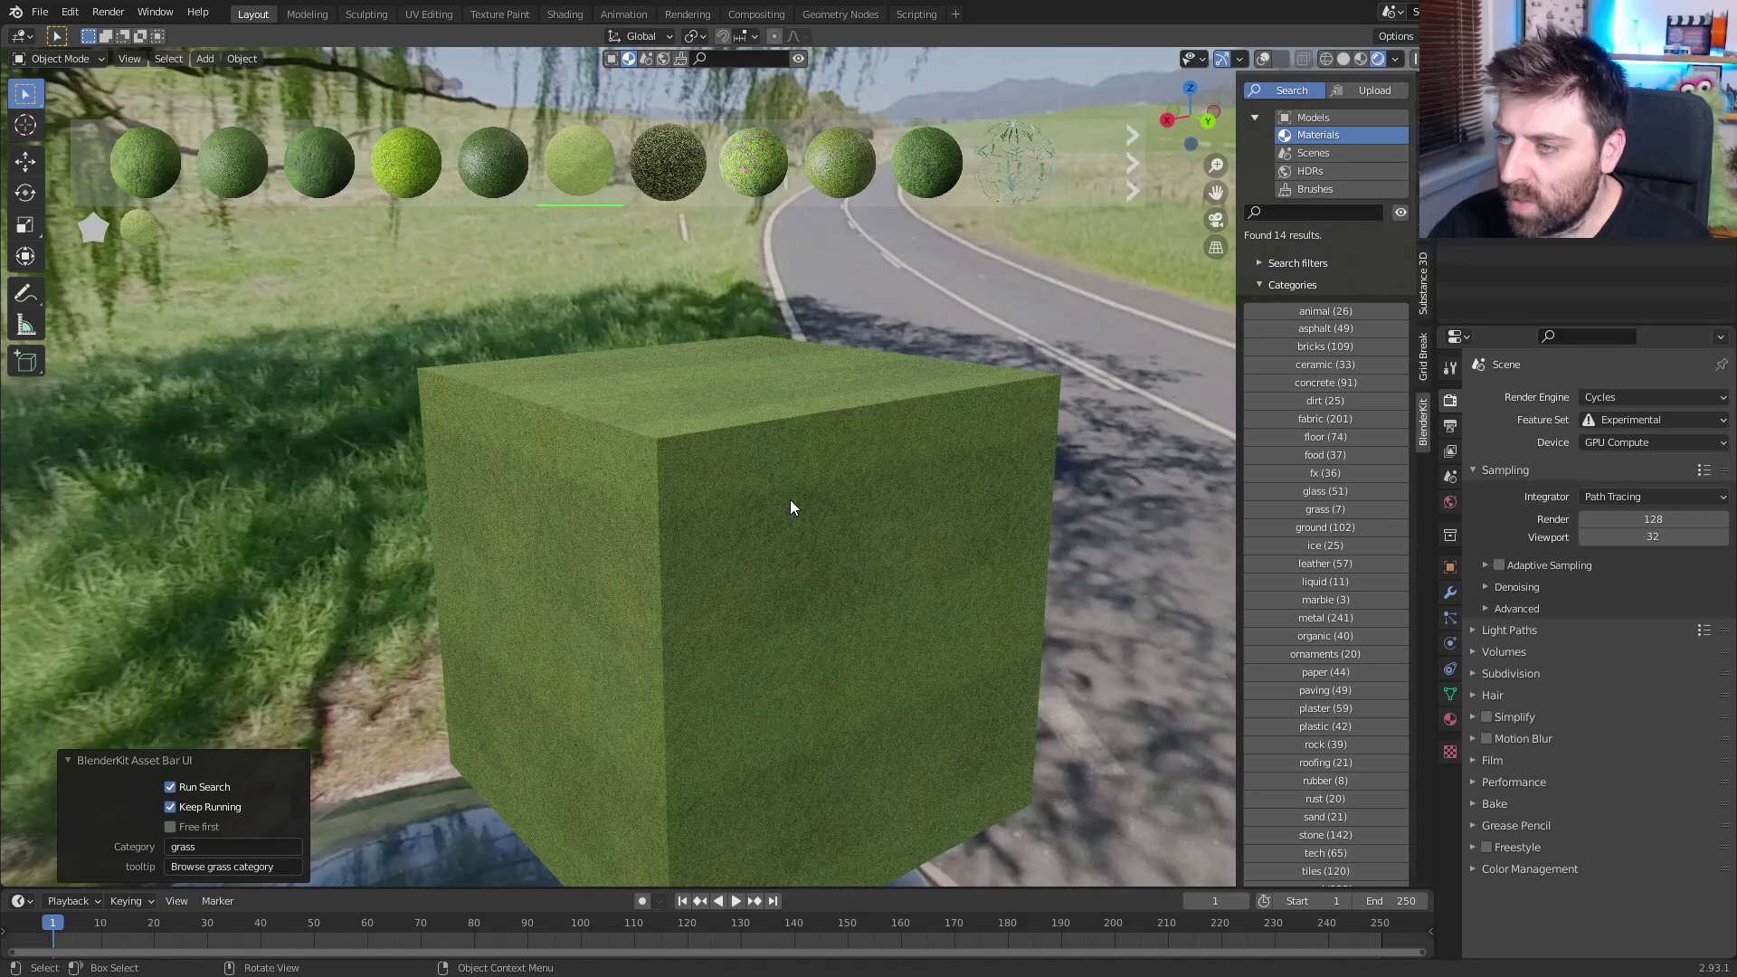
# Step: Browse the rock materials category and apply the mossy rock material with light cracks to the cube
pyautogui.click(1343, 742)
pyautogui.moveTo(420, 141)
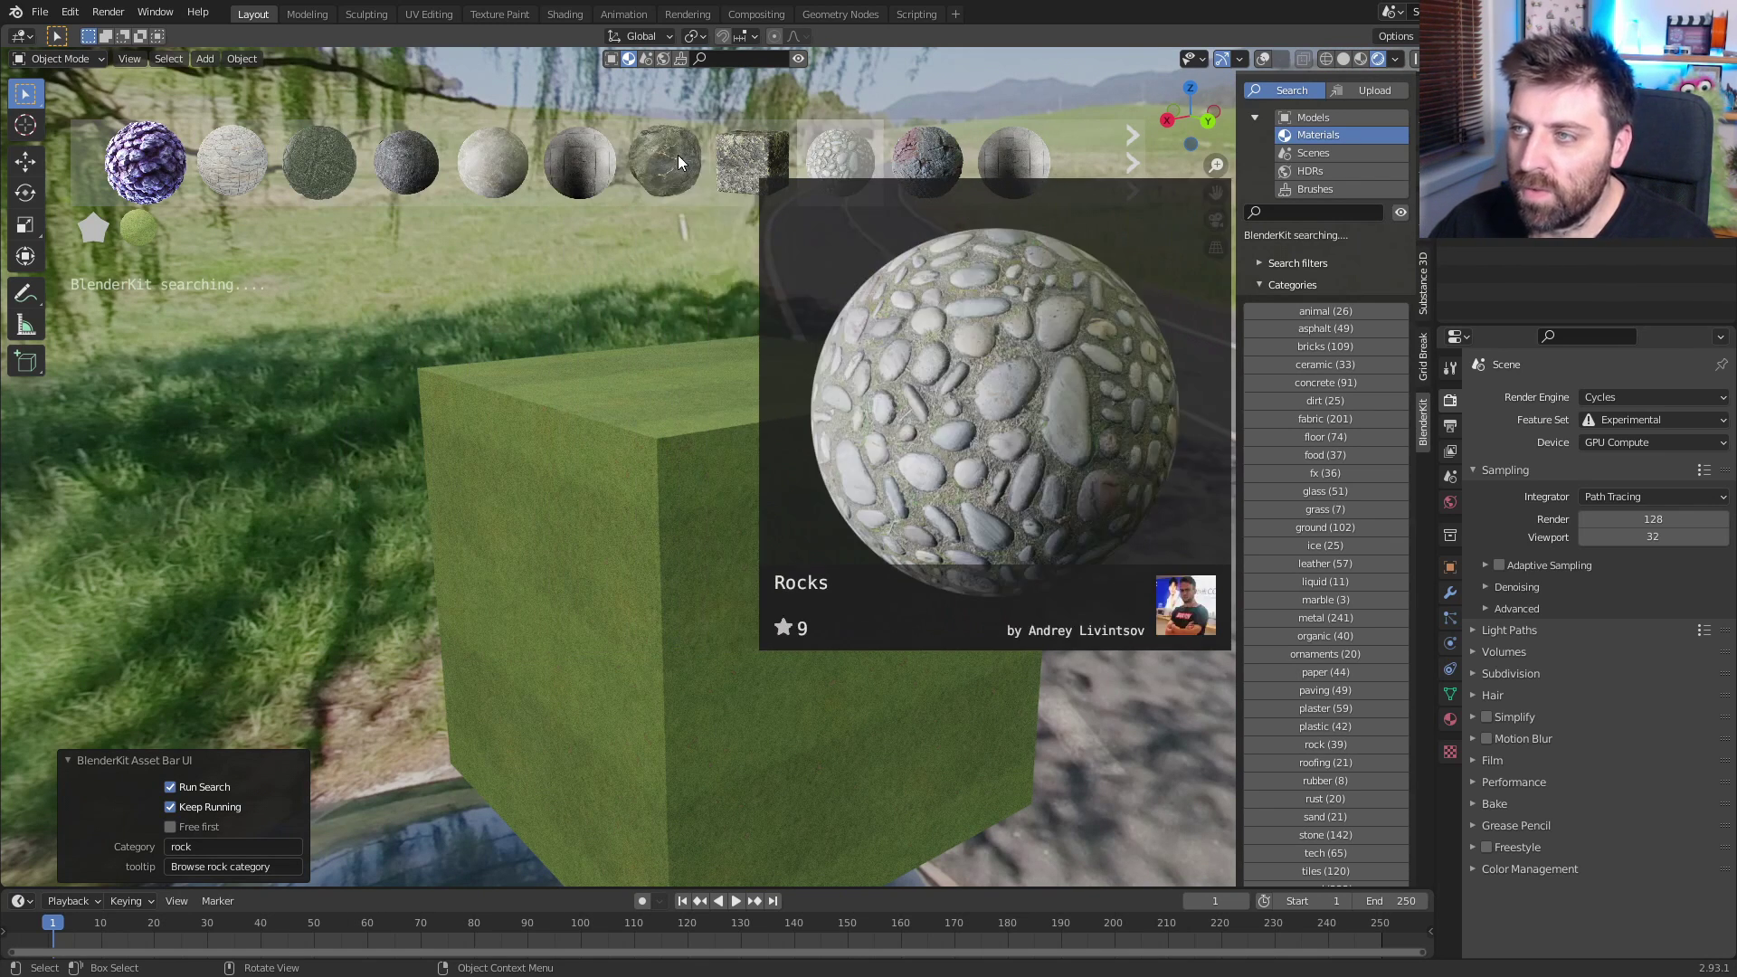
pyautogui.moveTo(655, 161); pyautogui.dragTo(747, 561)
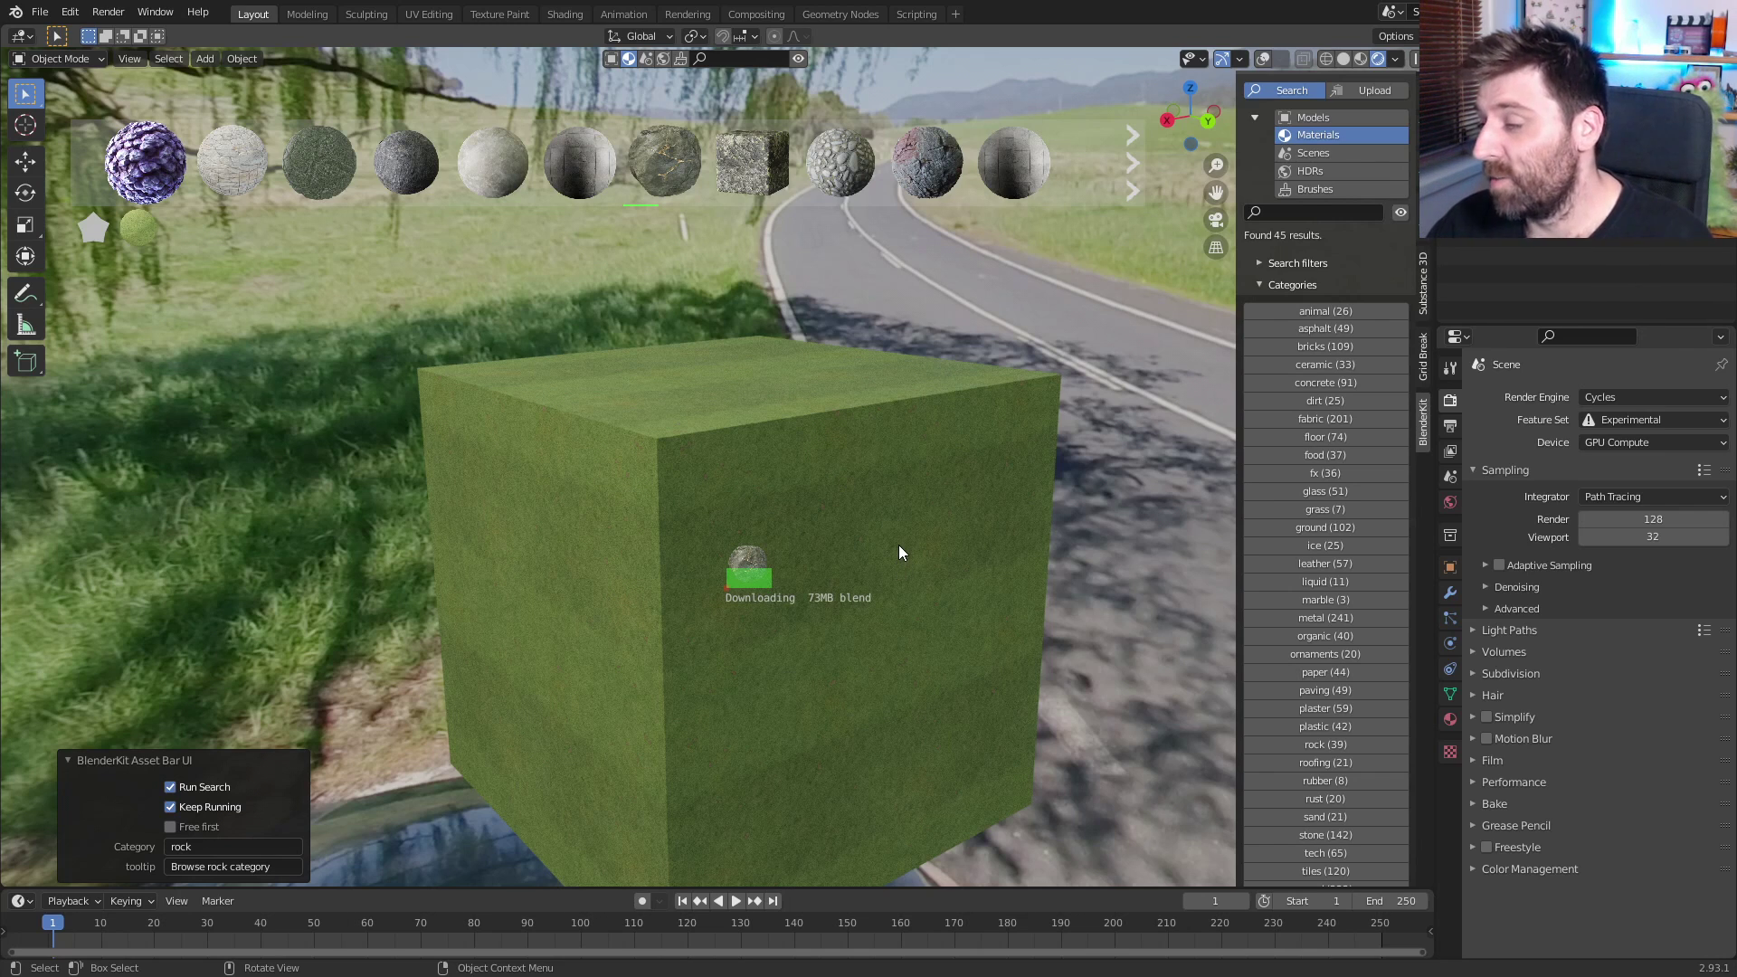
pyautogui.moveTo(898, 545); pyautogui.dragTo(841, 507, button='middle')
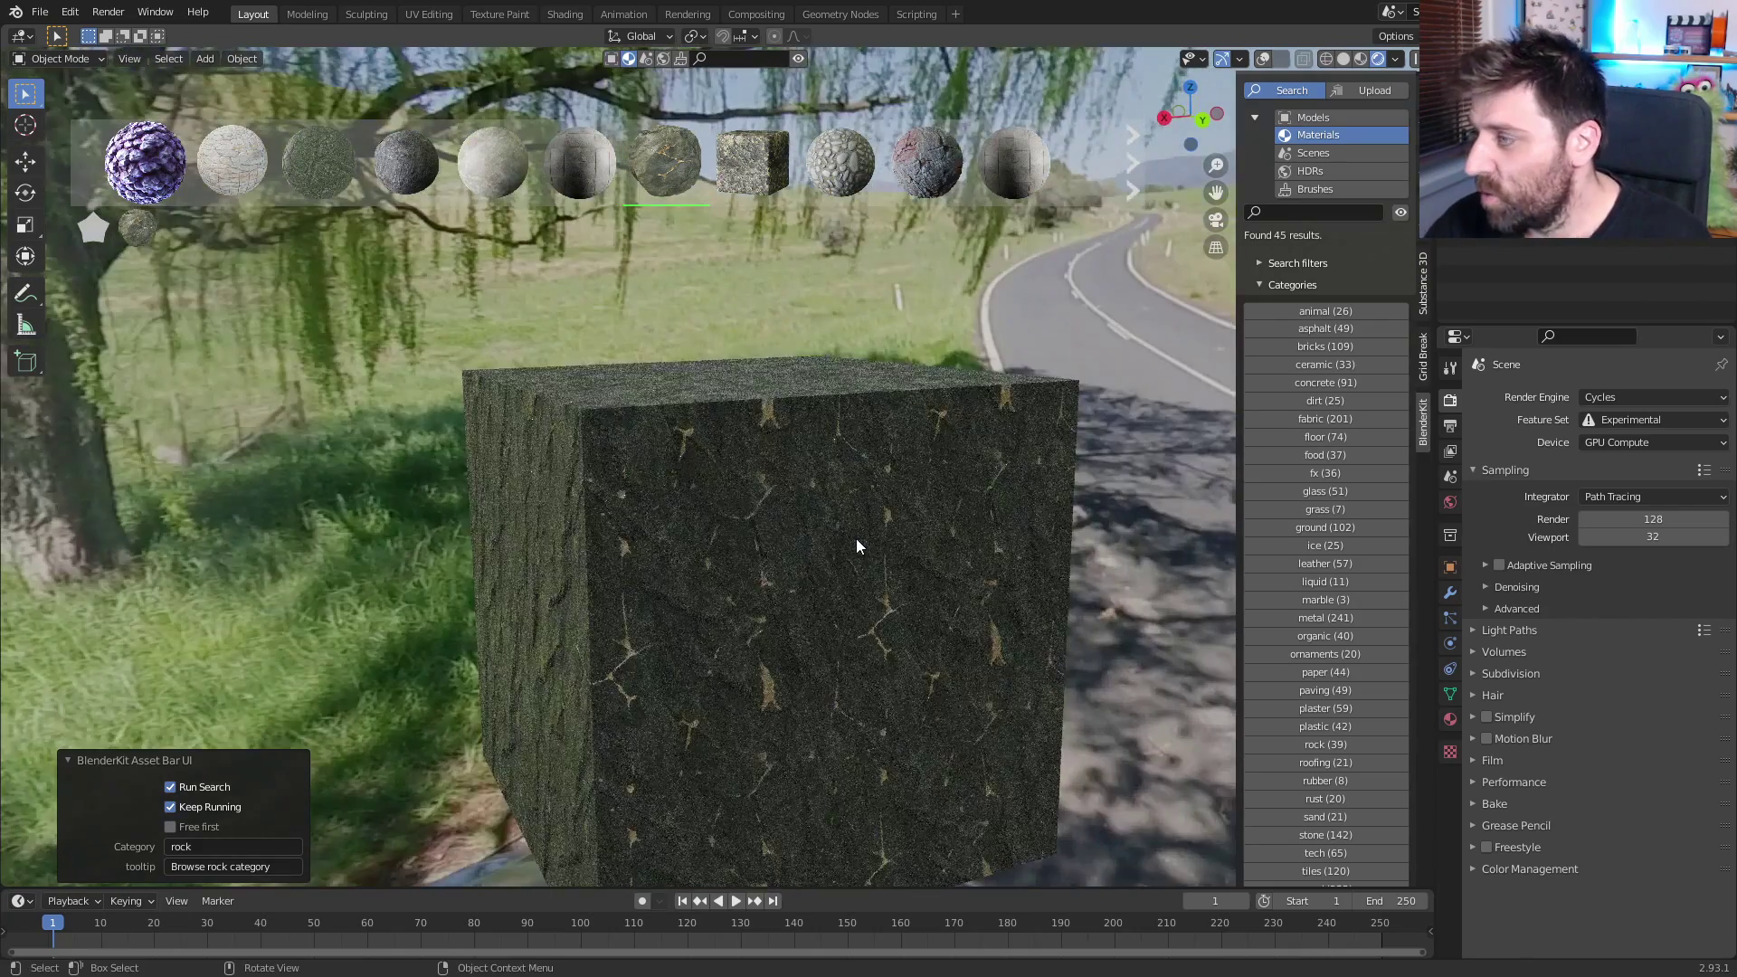
pyautogui.moveTo(979, 529); pyautogui.dragTo(986, 543, button='middle')
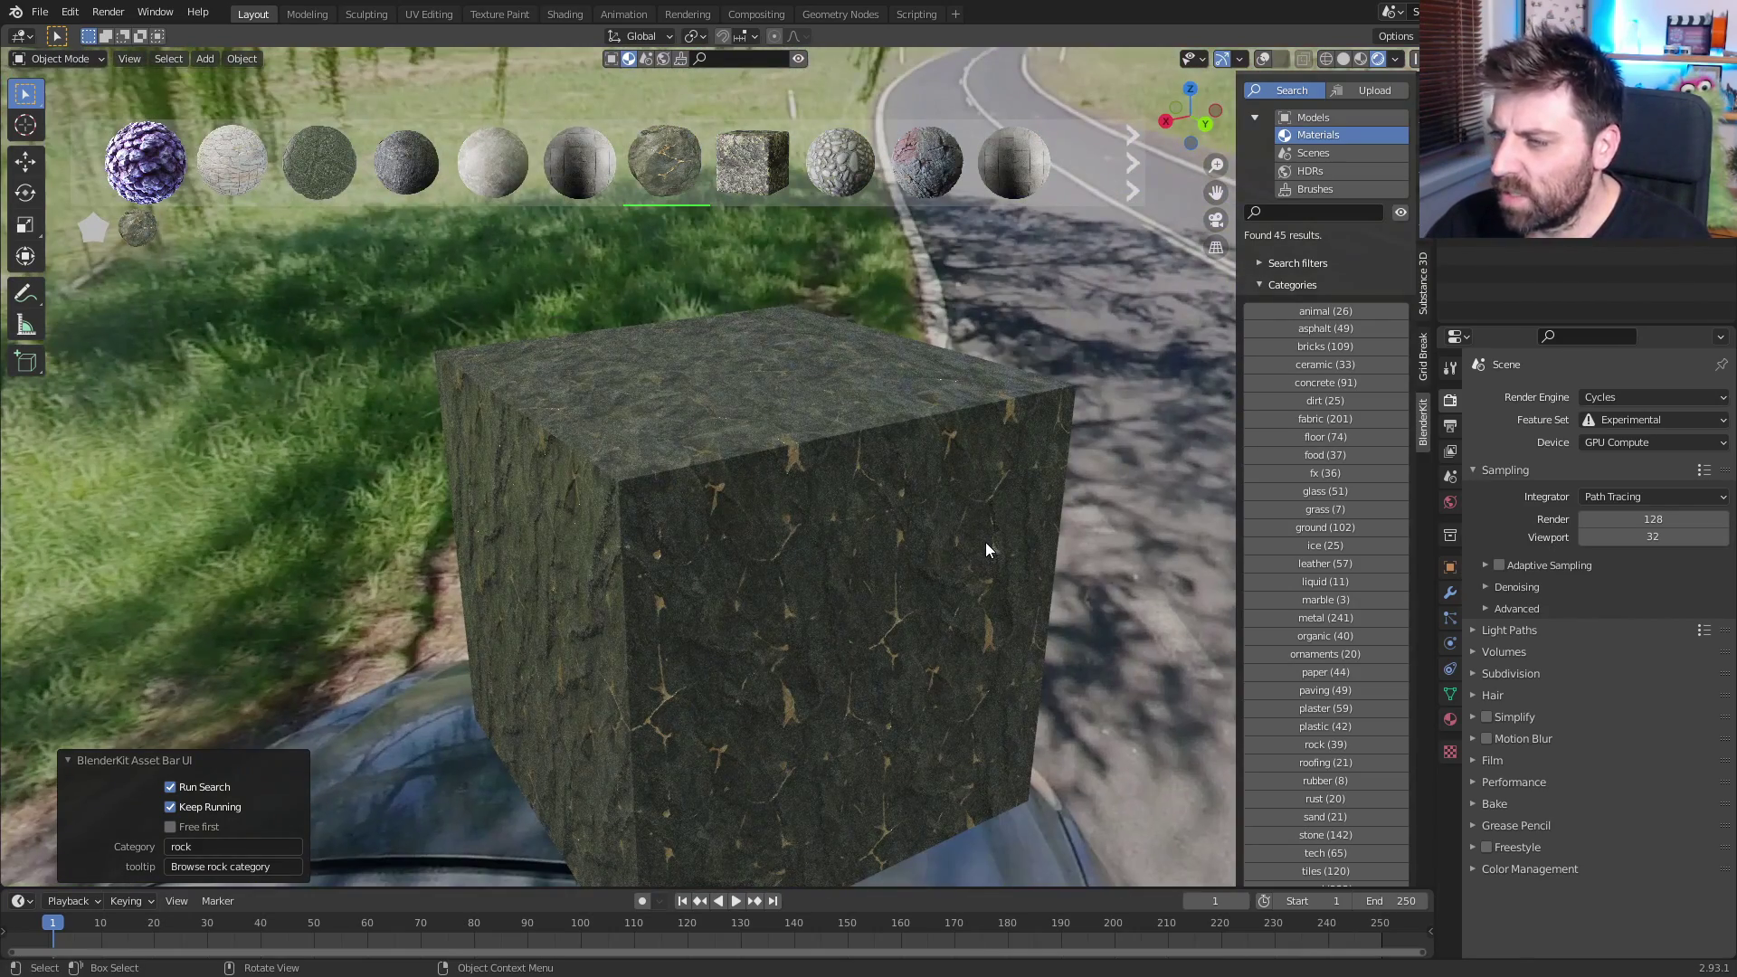
# Step: Switch the render engine to Eevee to compare how the rock material looks, and return to Cycles
pyautogui.click(1659, 394)
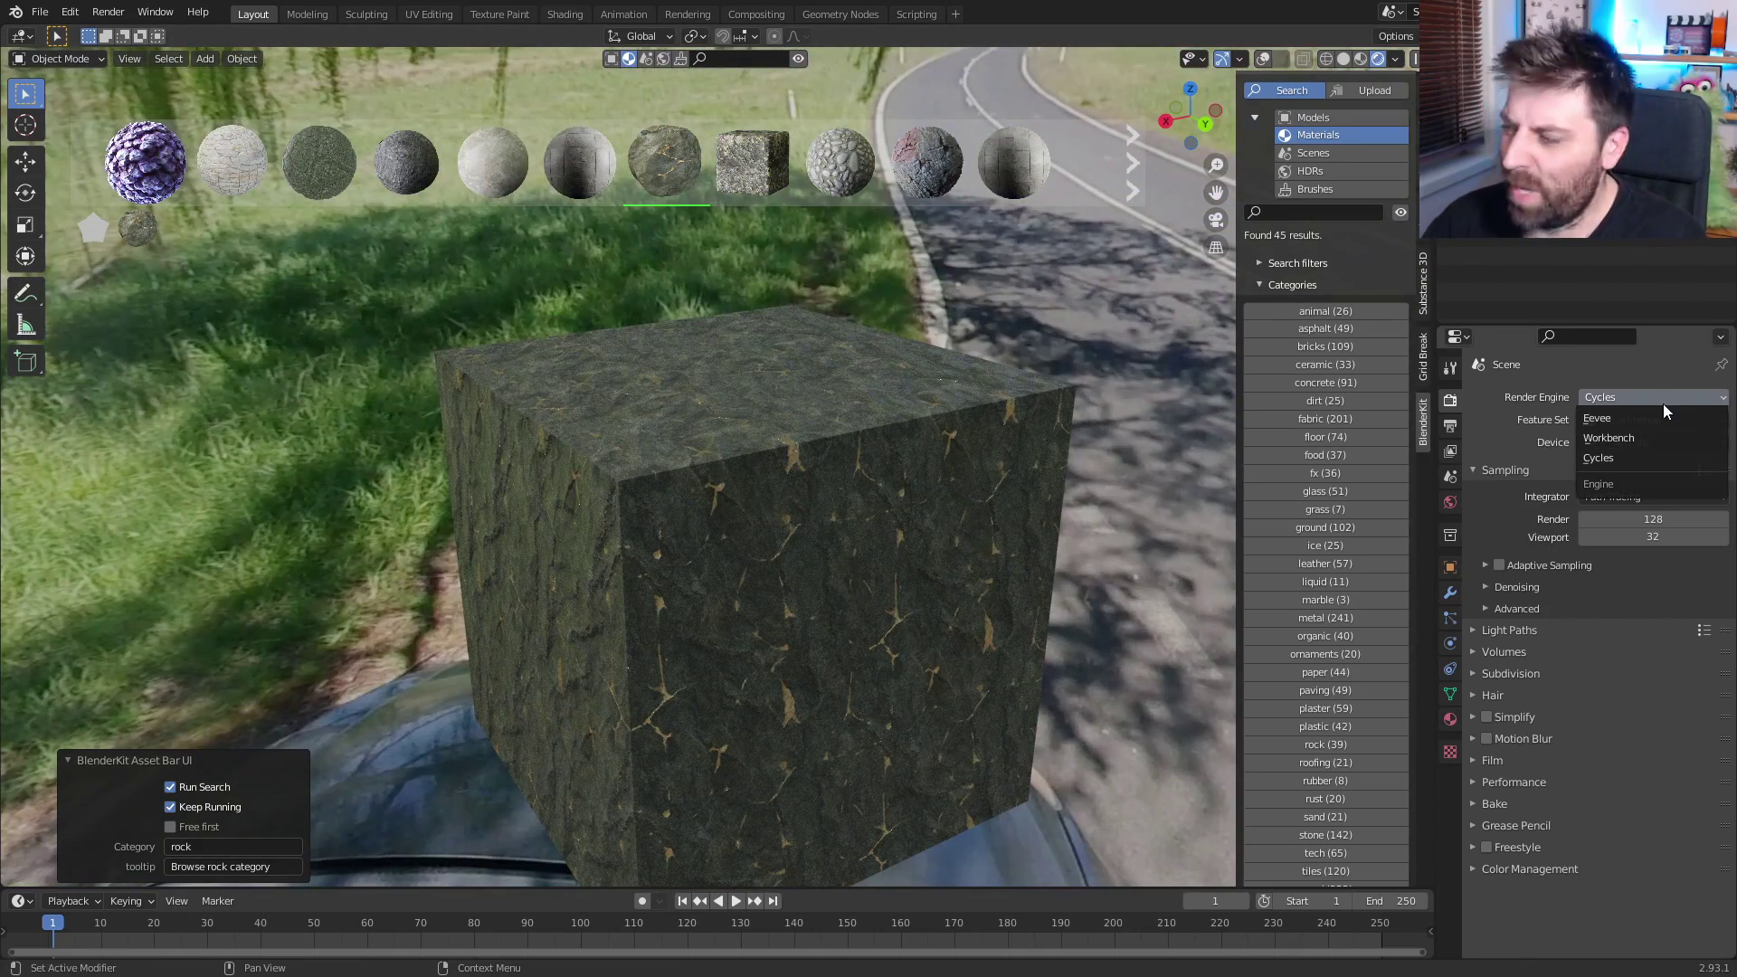
pyautogui.click(1664, 415)
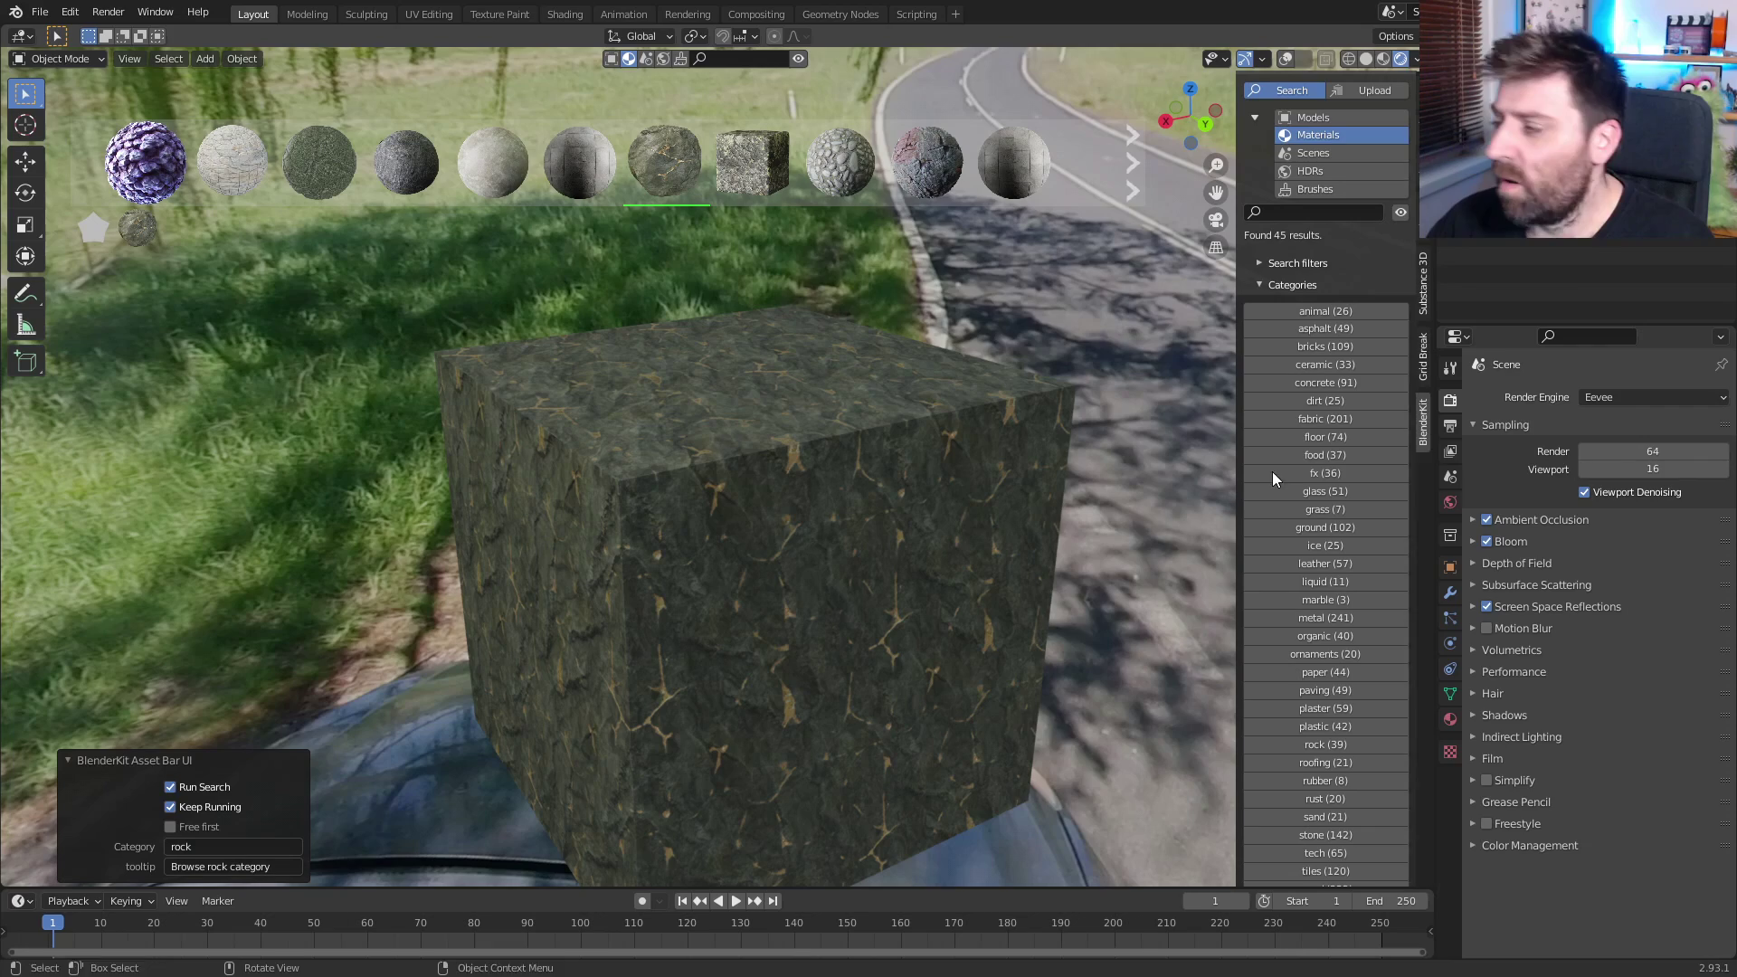
pyautogui.click(1628, 397)
pyautogui.click(1638, 457)
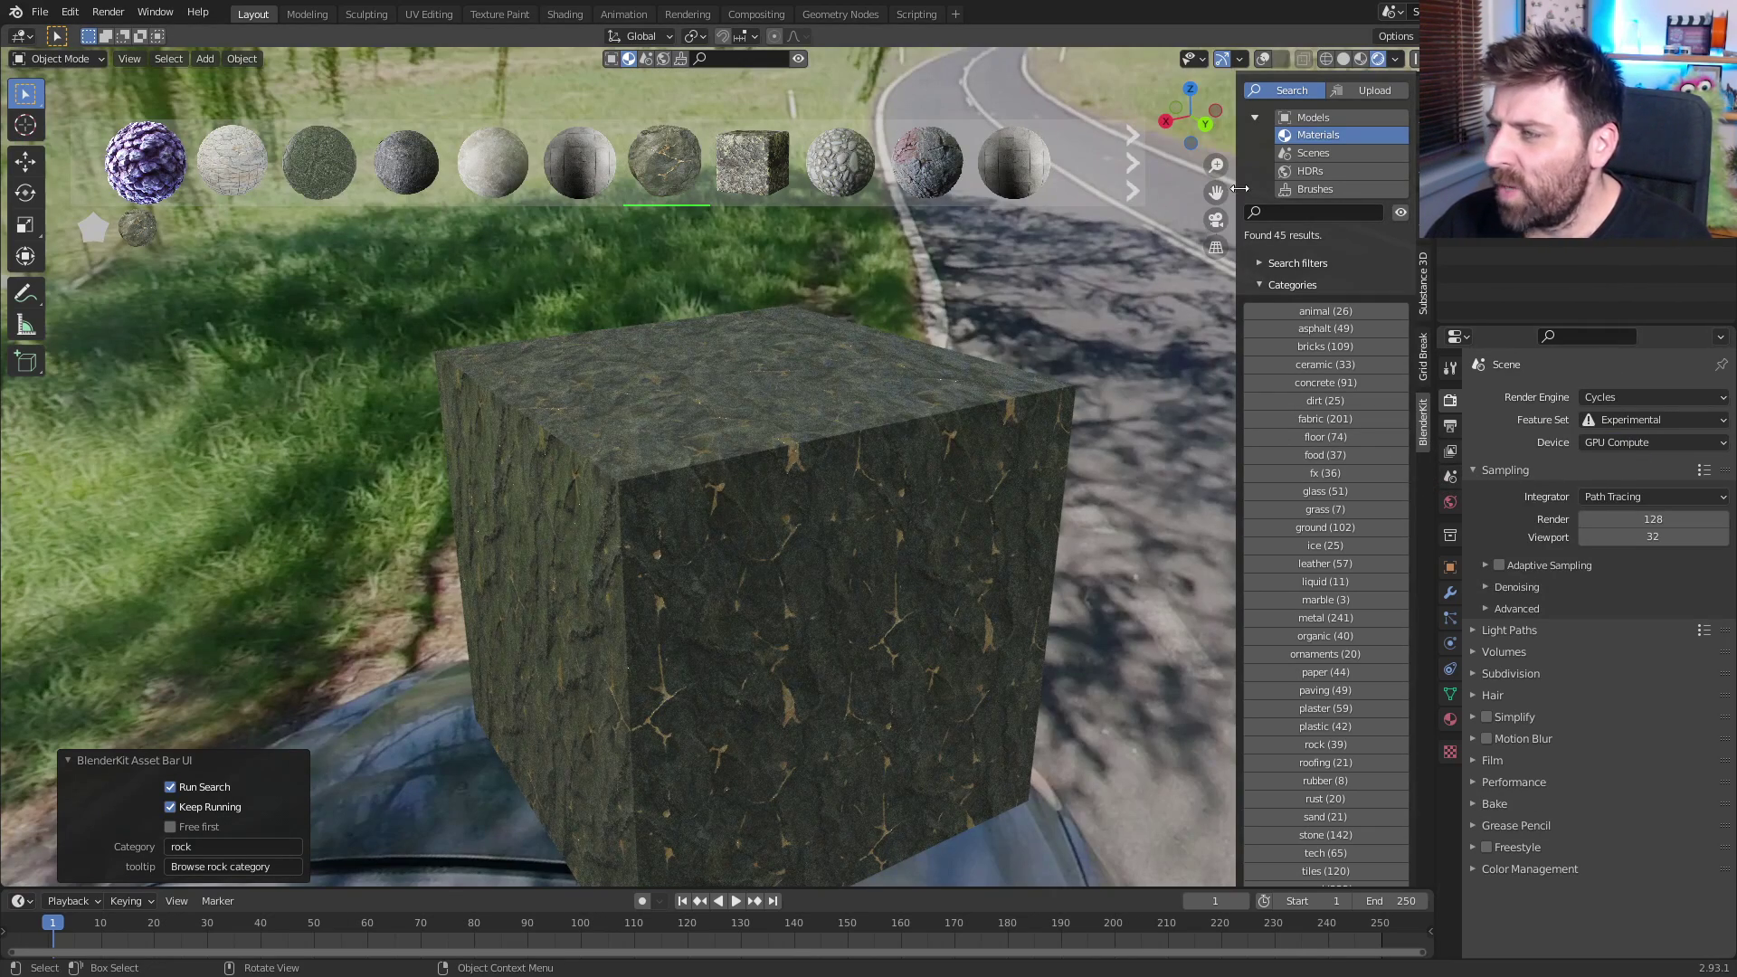
# Step: Search BlenderKit models in the Architecture category, expand its subcategories, and import "Roof window low poly" into the scene
pyautogui.click(1322, 114)
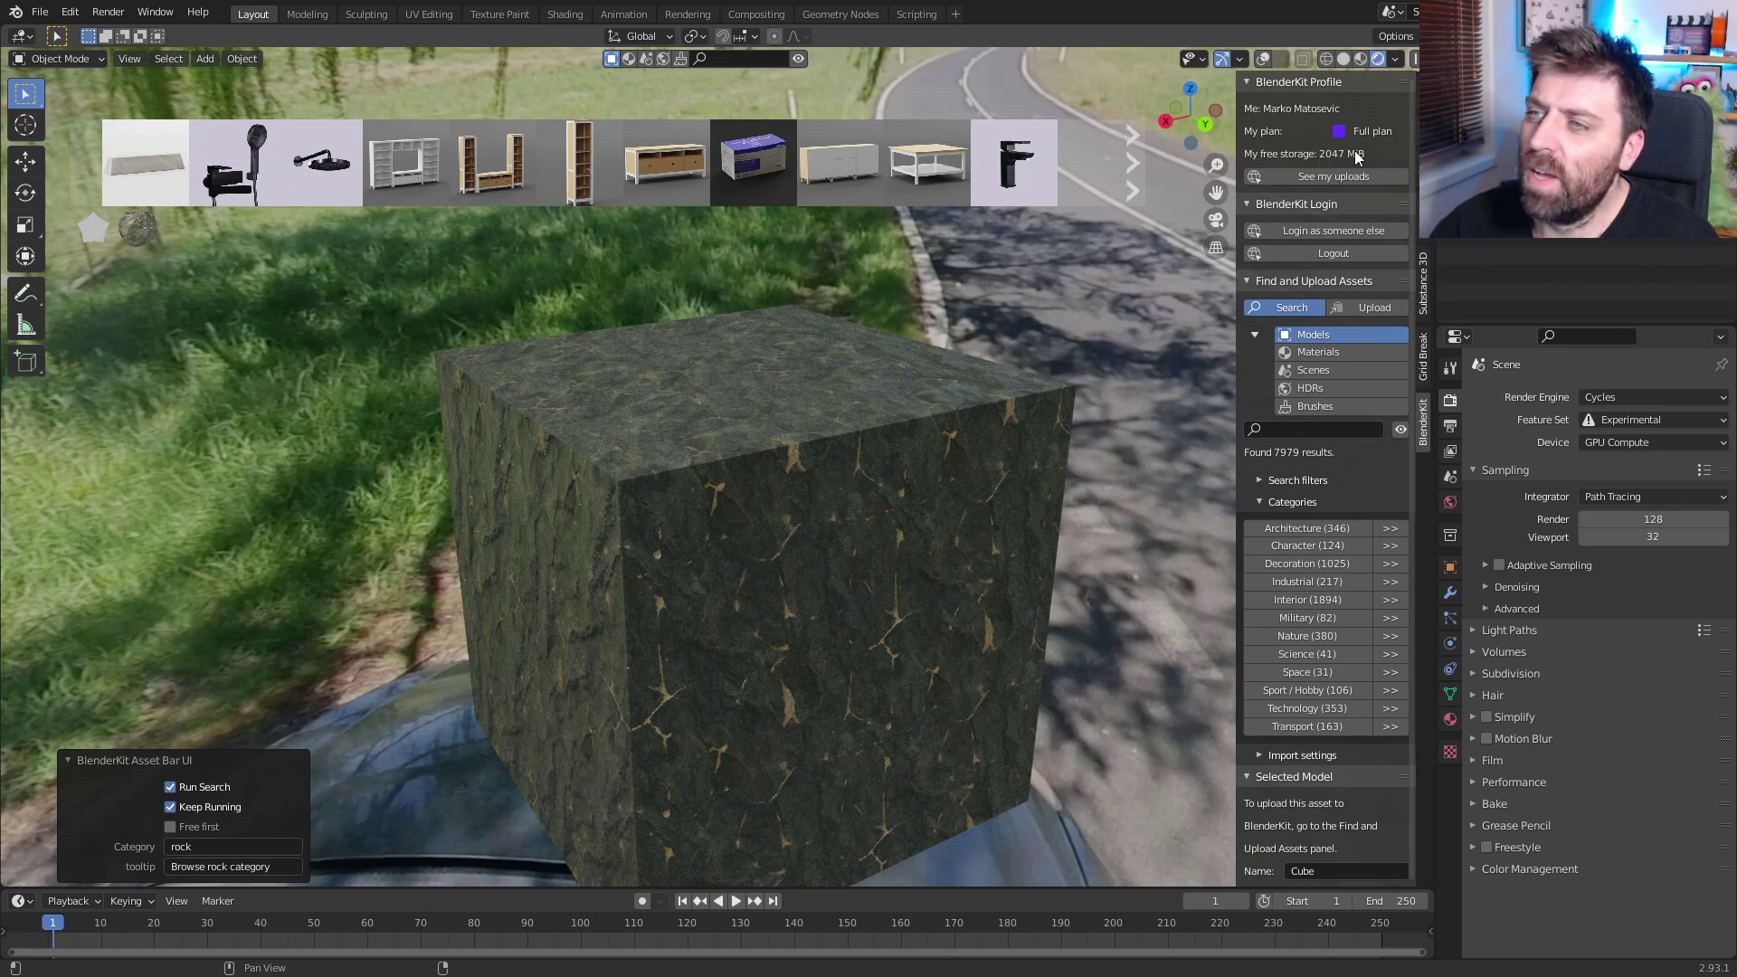
pyautogui.click(1337, 532)
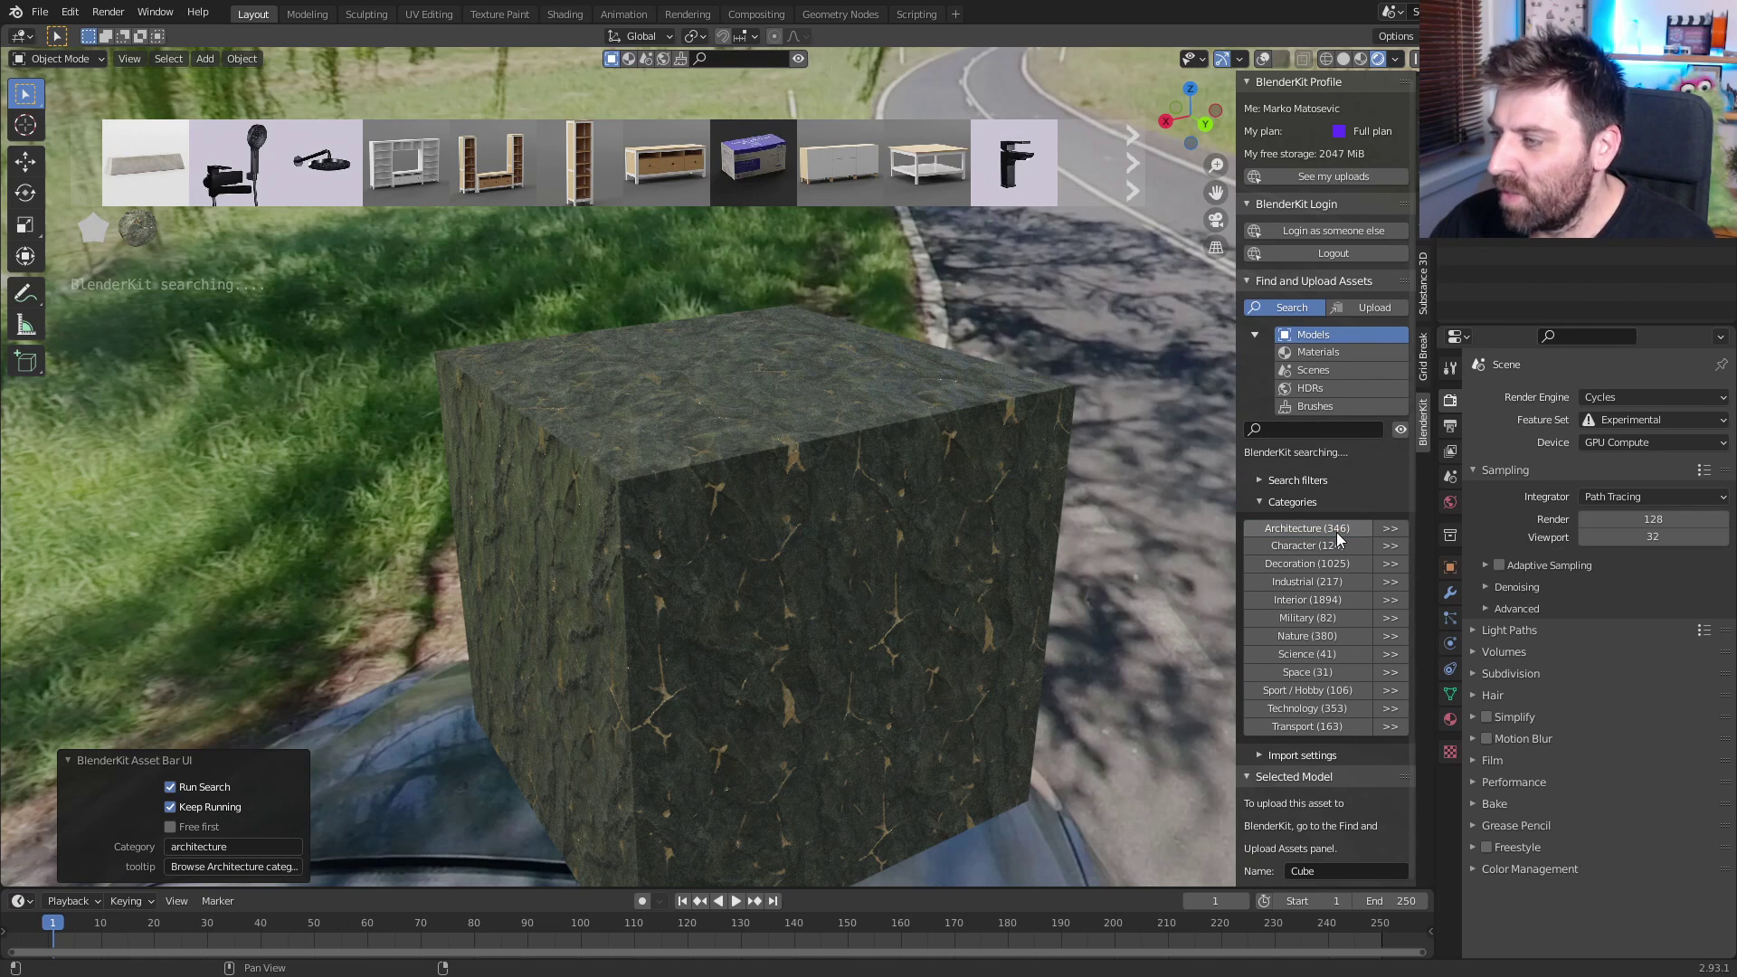
pyautogui.click(1394, 530)
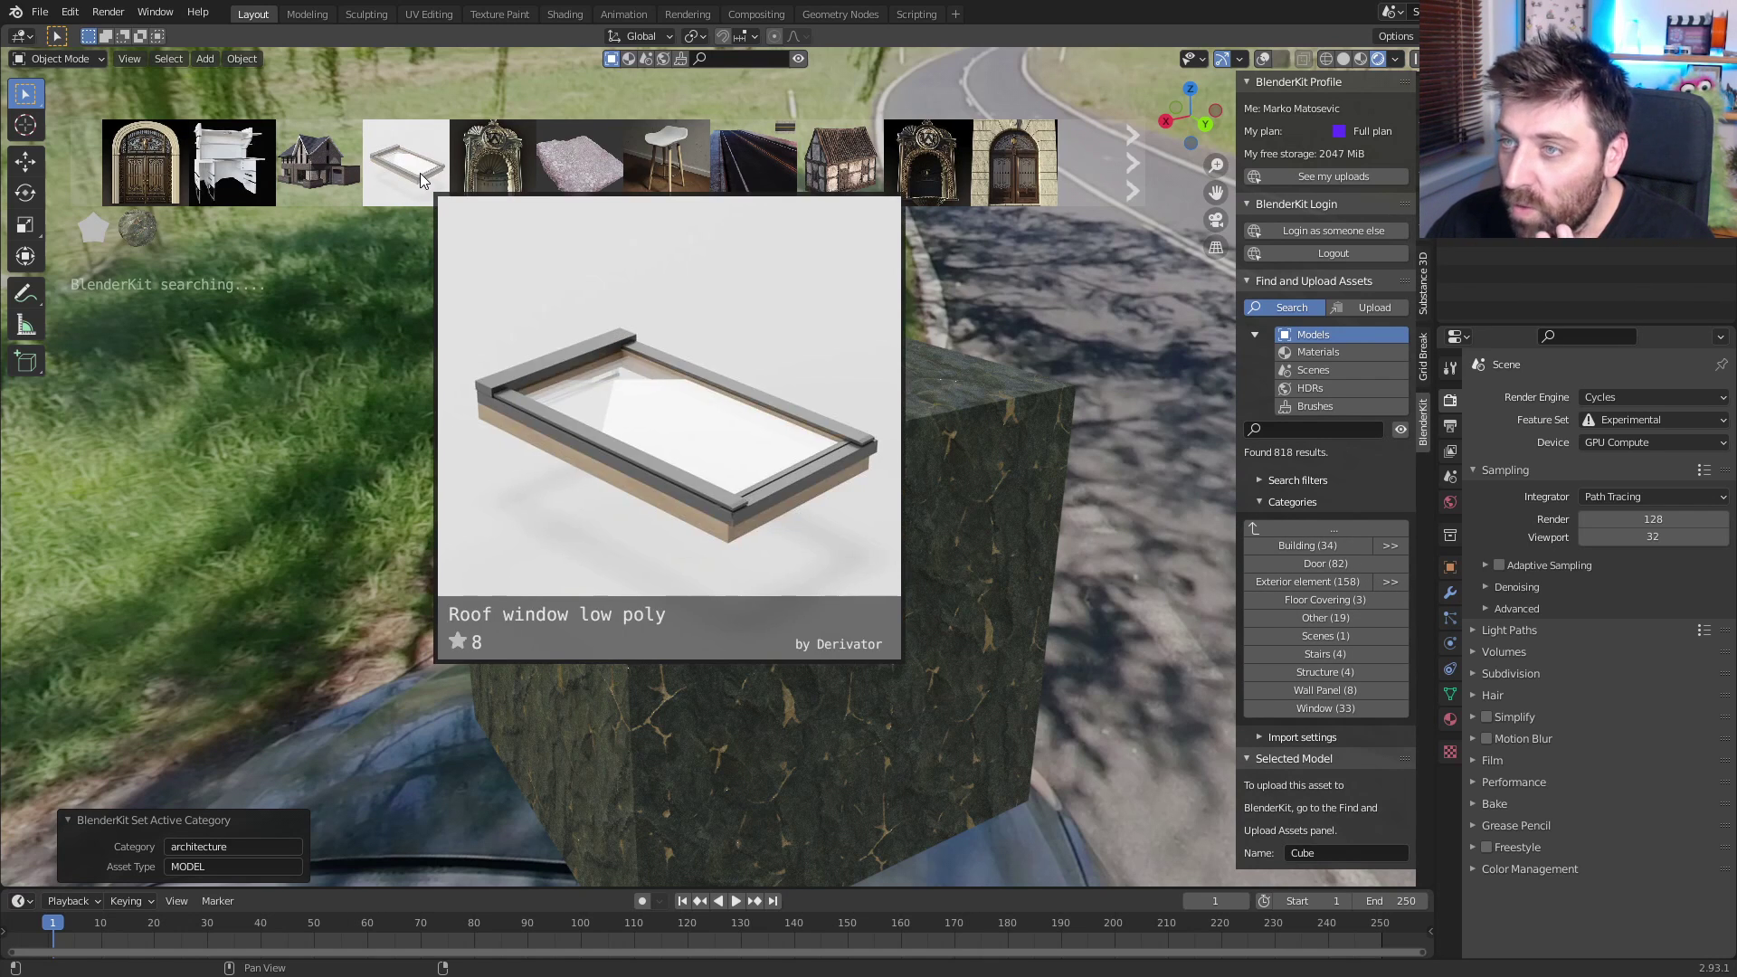
pyautogui.click(420, 172)
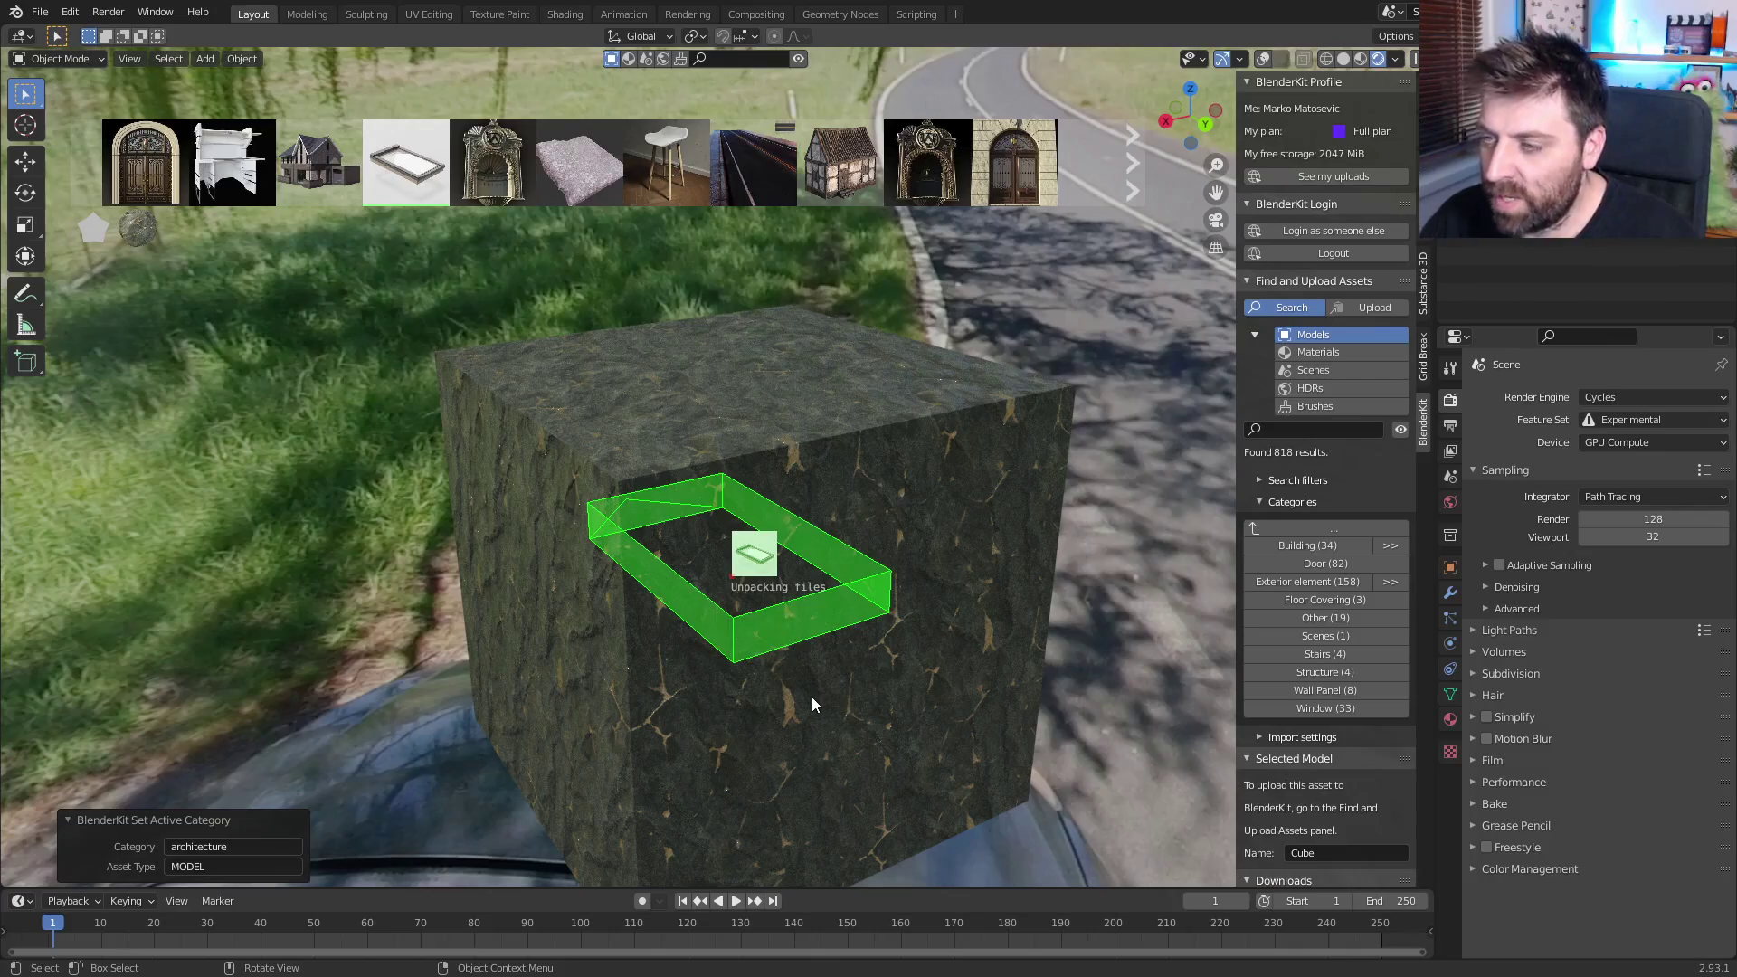
# Step: Move the cube about 1.57 m down along the global Z axis, clear of the imported roof window
pyautogui.press('g')
pyautogui.press('z')
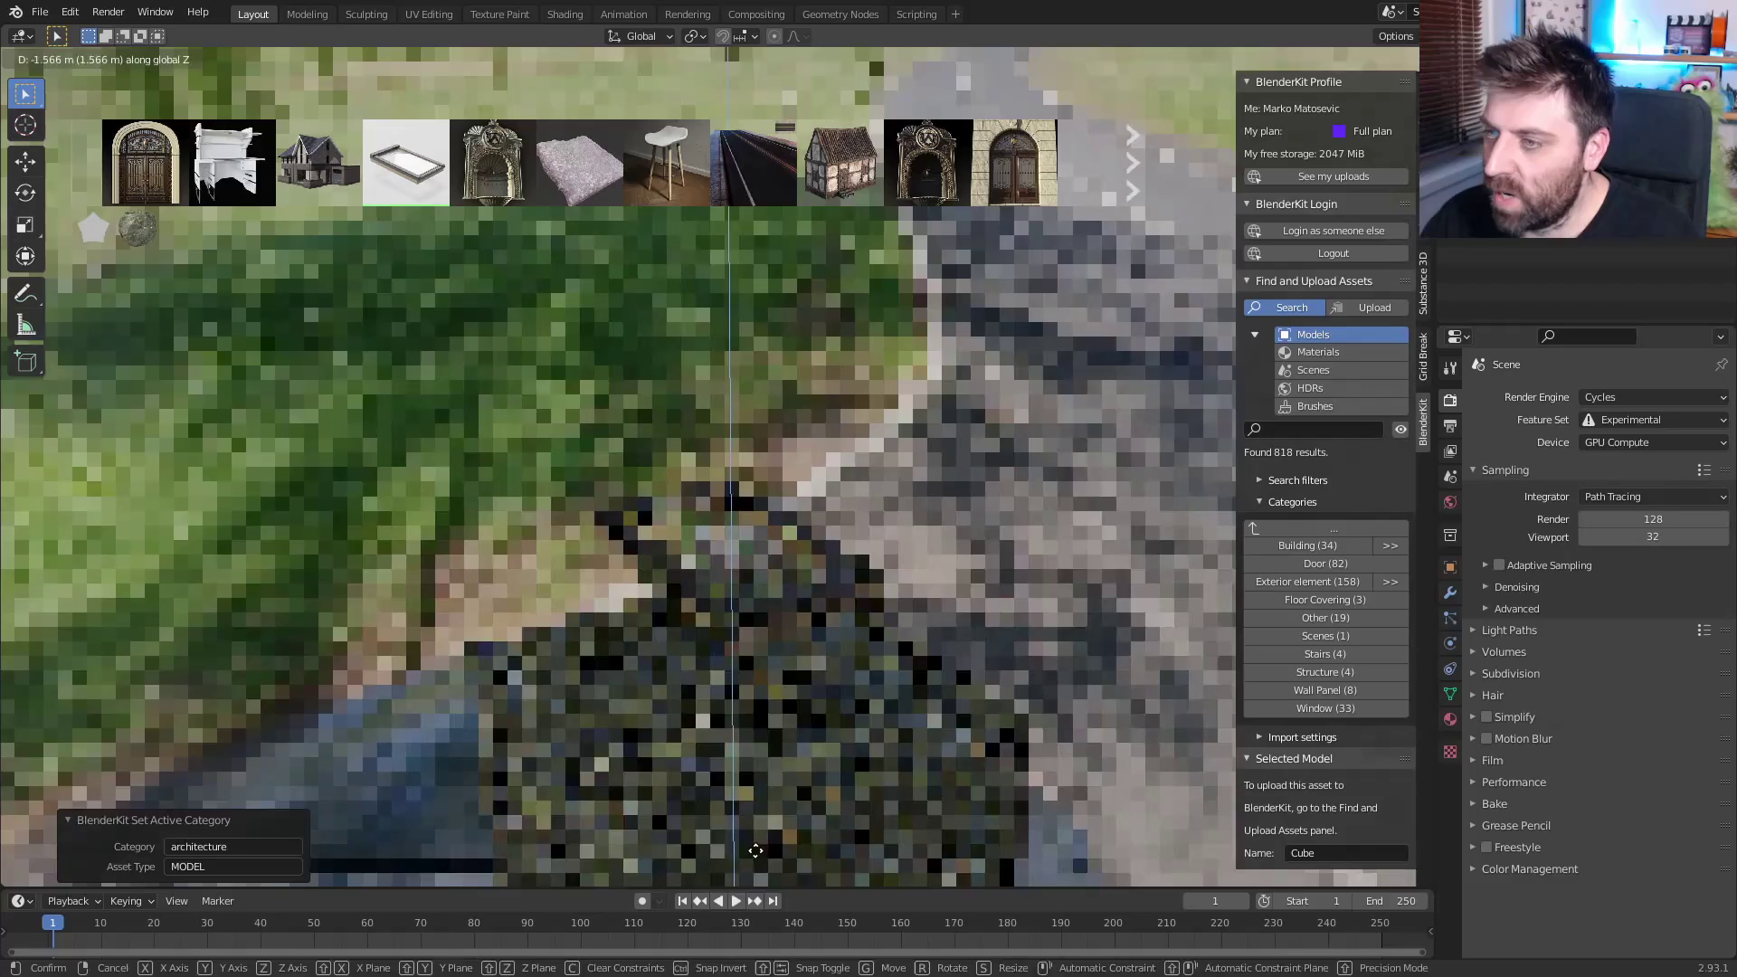
pyautogui.click(747, 588)
pyautogui.moveTo(746, 588); pyautogui.dragTo(735, 646, button='middle')
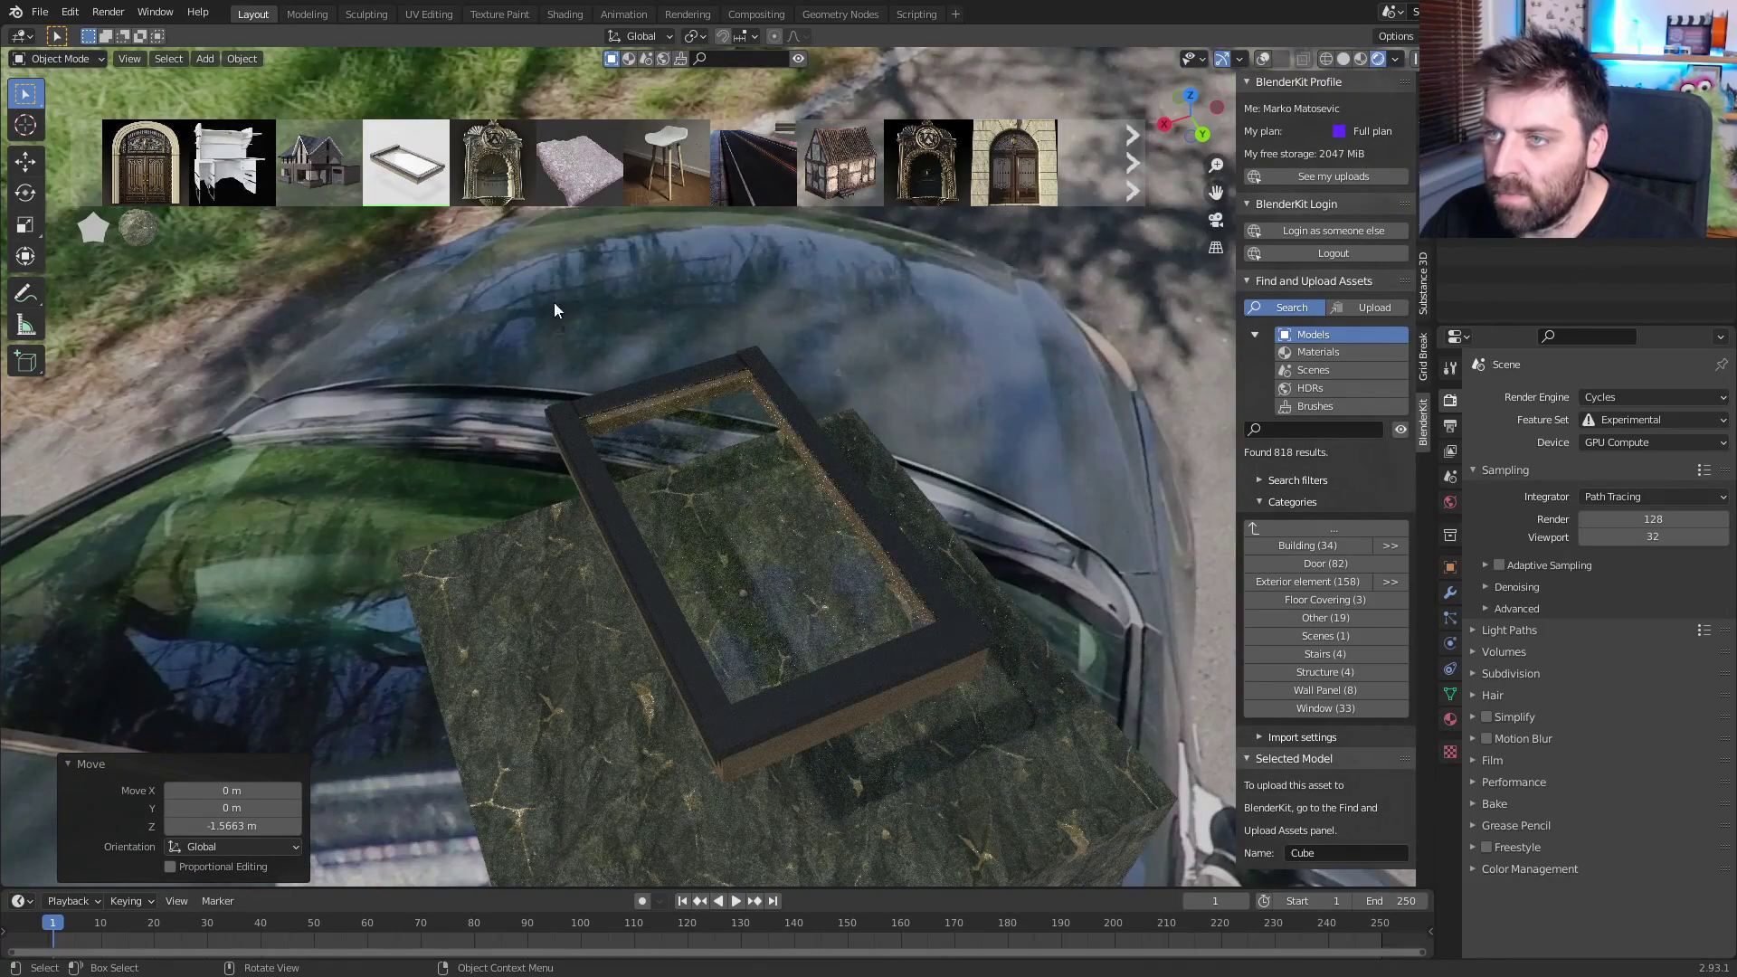
# Step: Browse further through the architecture models and import the suspension bridge into the scene
pyautogui.click(1136, 177)
pyautogui.click(1135, 179)
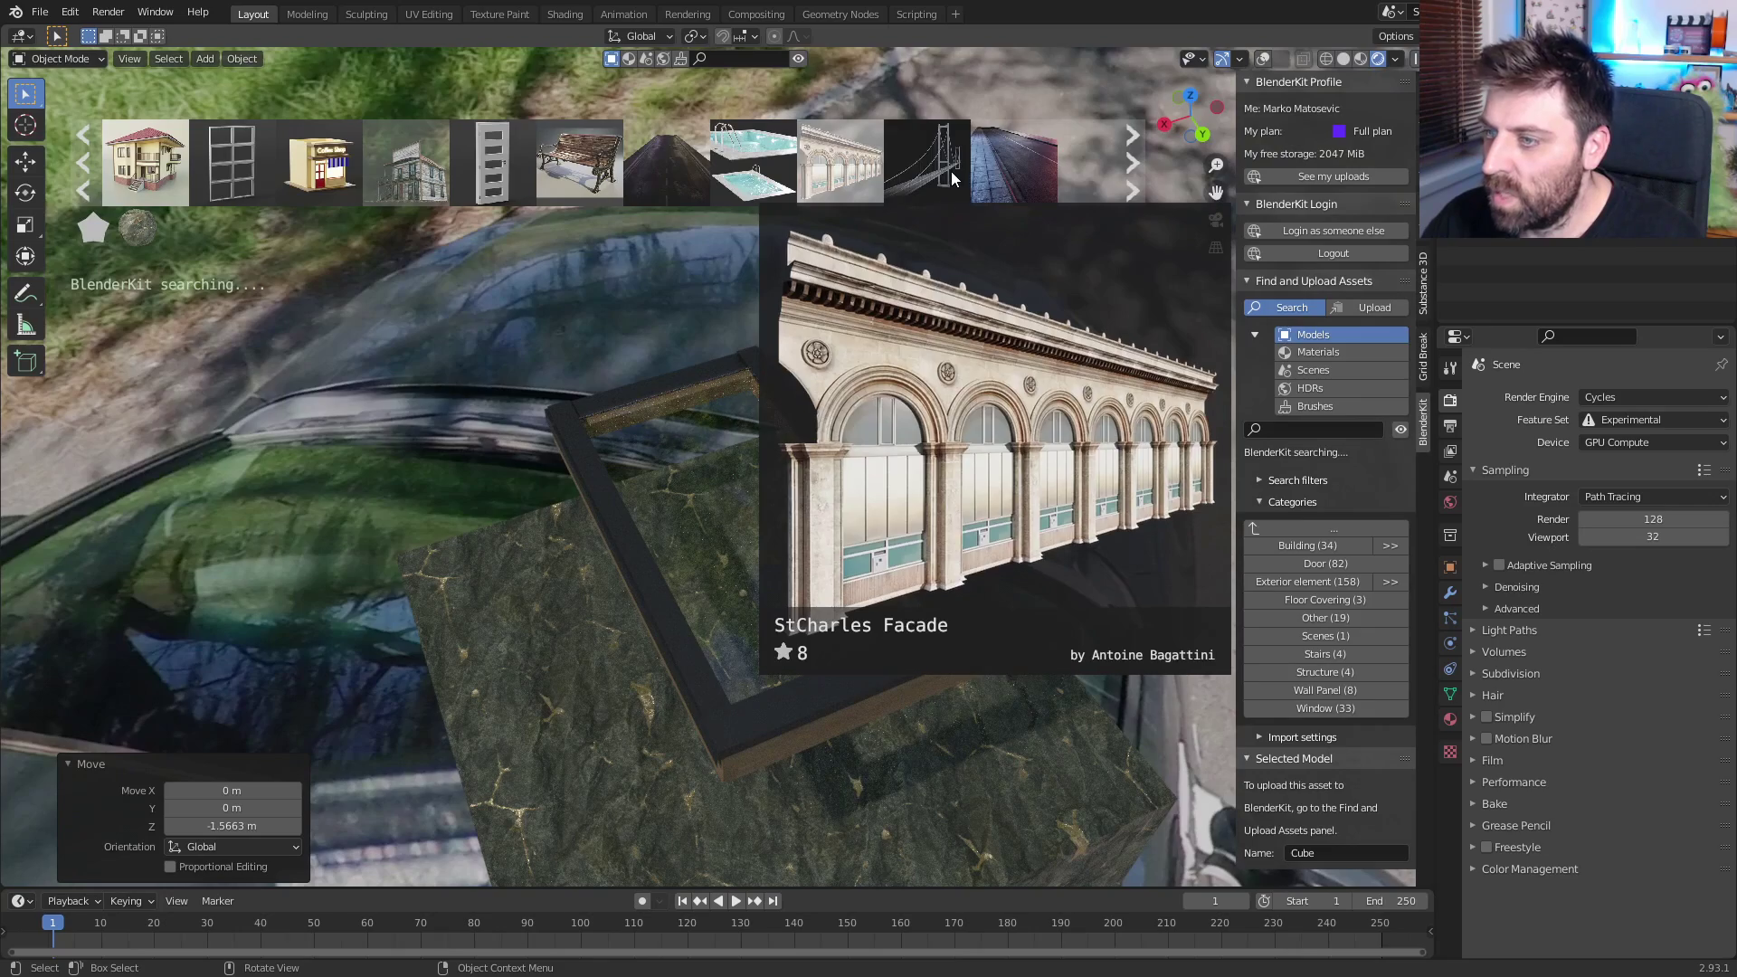
pyautogui.moveTo(952, 171); pyautogui.dragTo(769, 542)
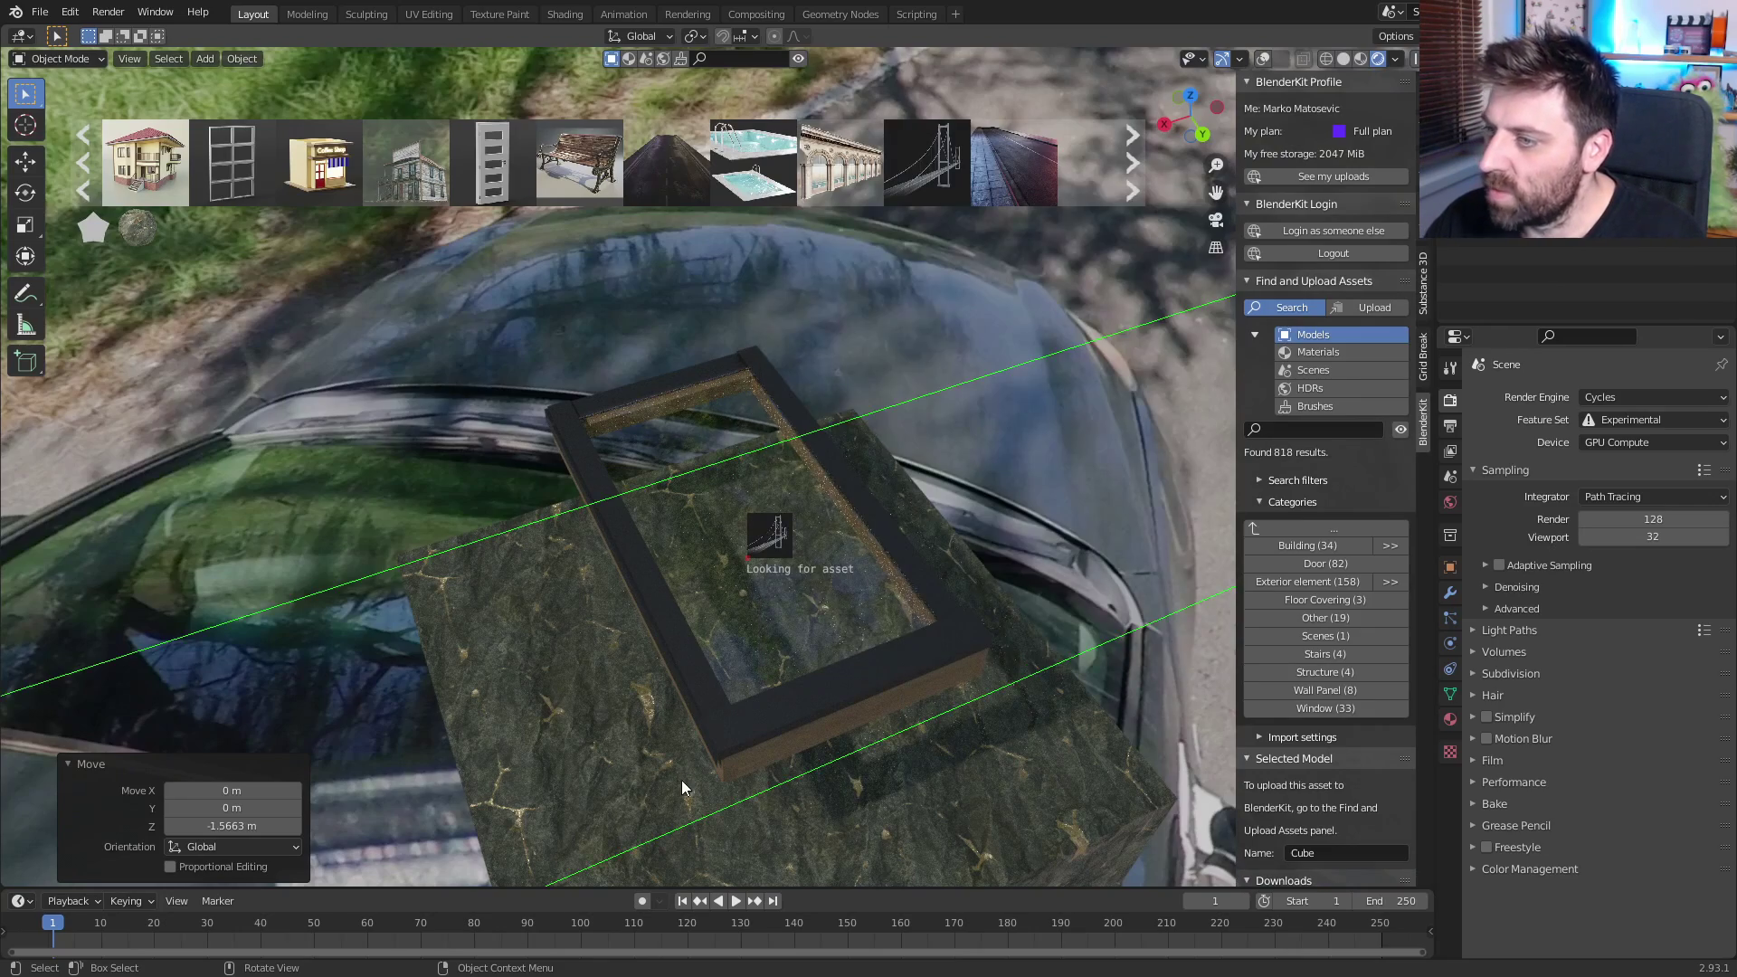
pyautogui.scroll(-5, 636, 775)
pyautogui.moveTo(711, 498); pyautogui.dragTo(664, 529, button='middle')
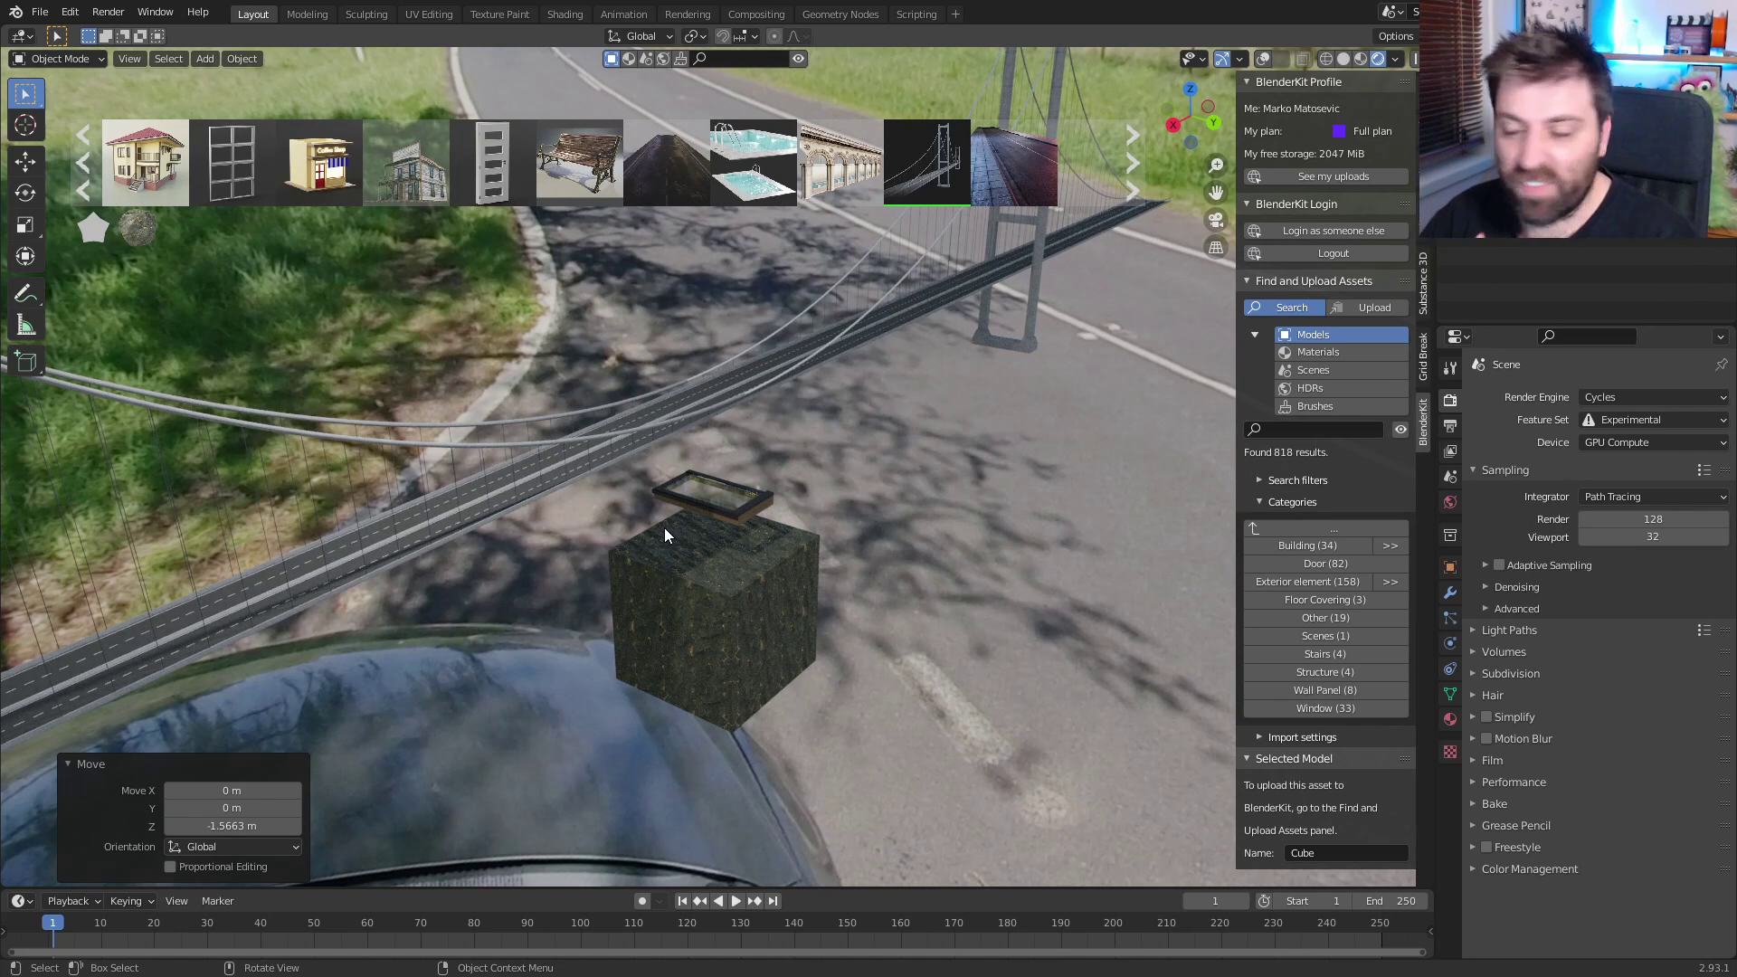
# Step: Check the Scenes asset type, then switch the asset search to HDRs and turn off the My Assets Only filter
pyautogui.click(1390, 369)
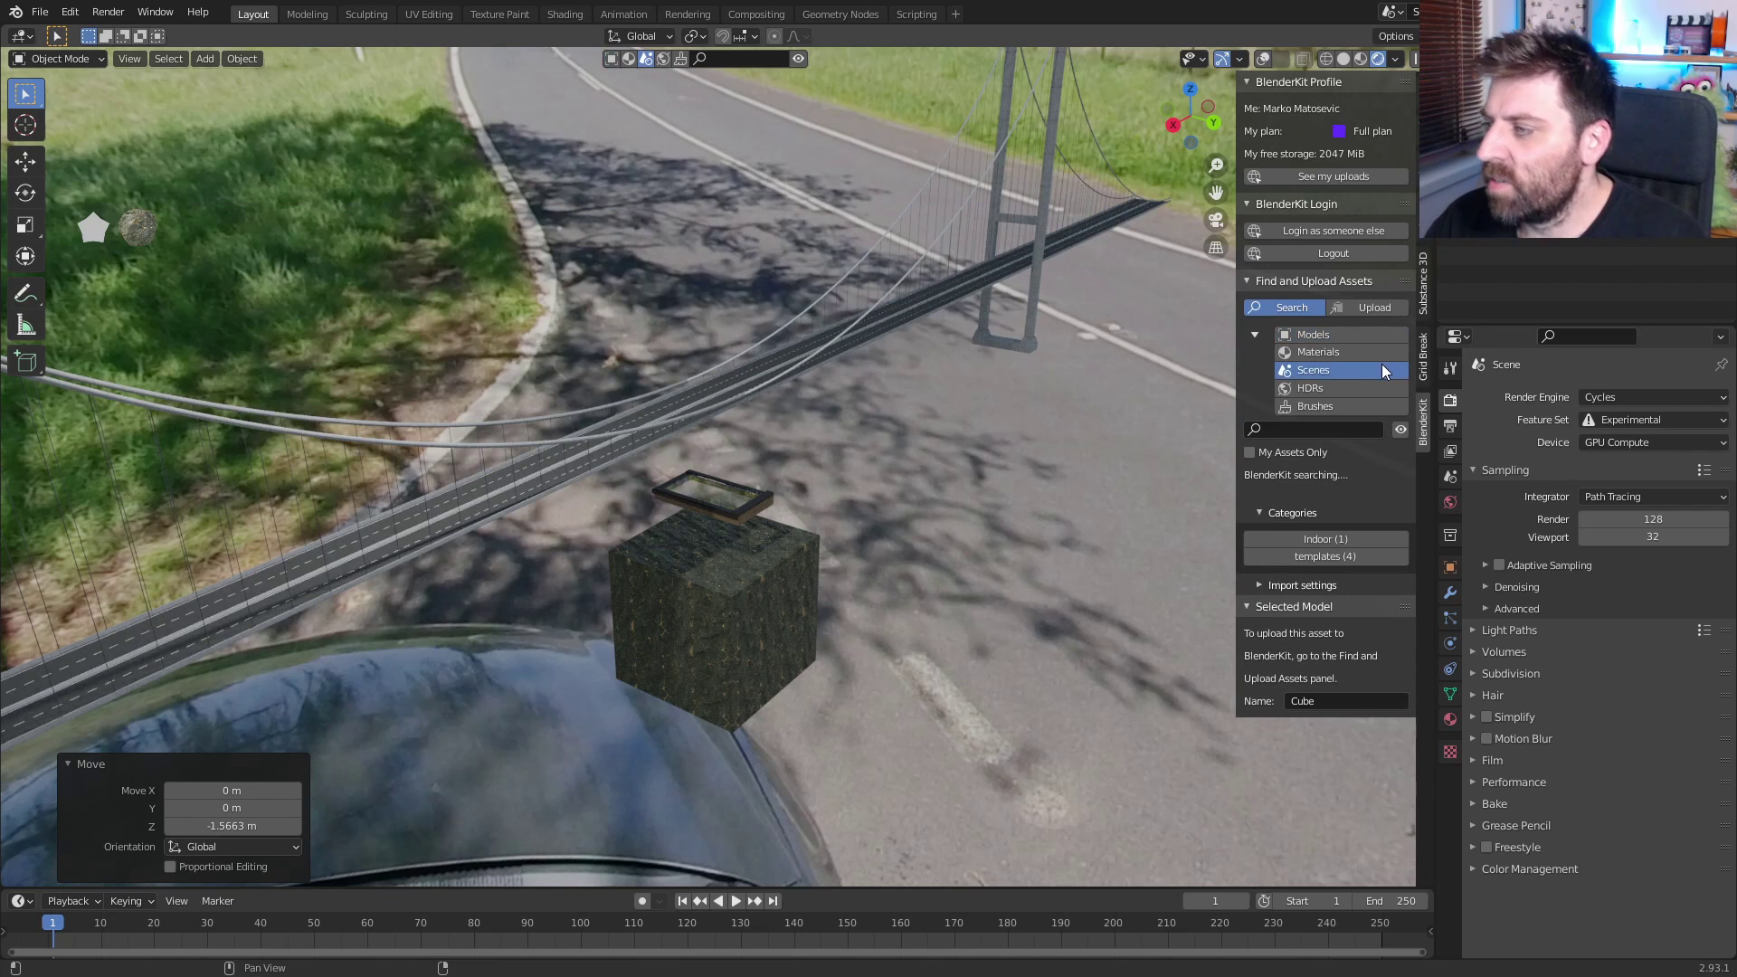
pyautogui.click(1330, 452)
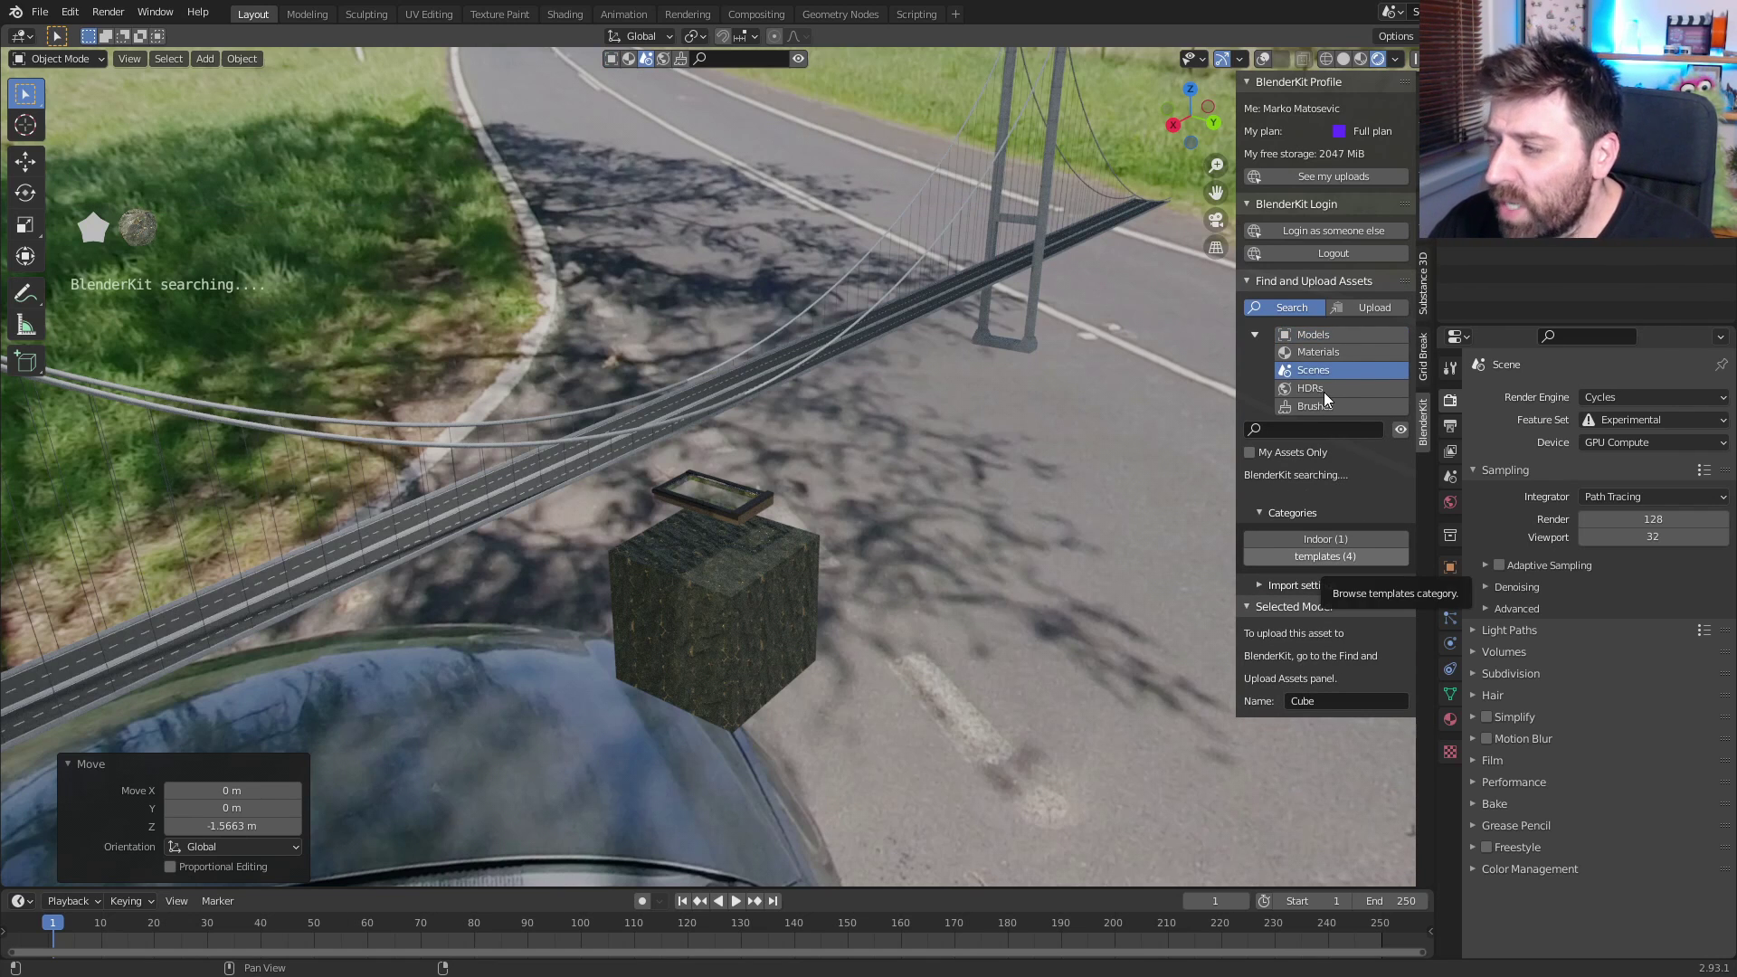
pyautogui.click(1317, 383)
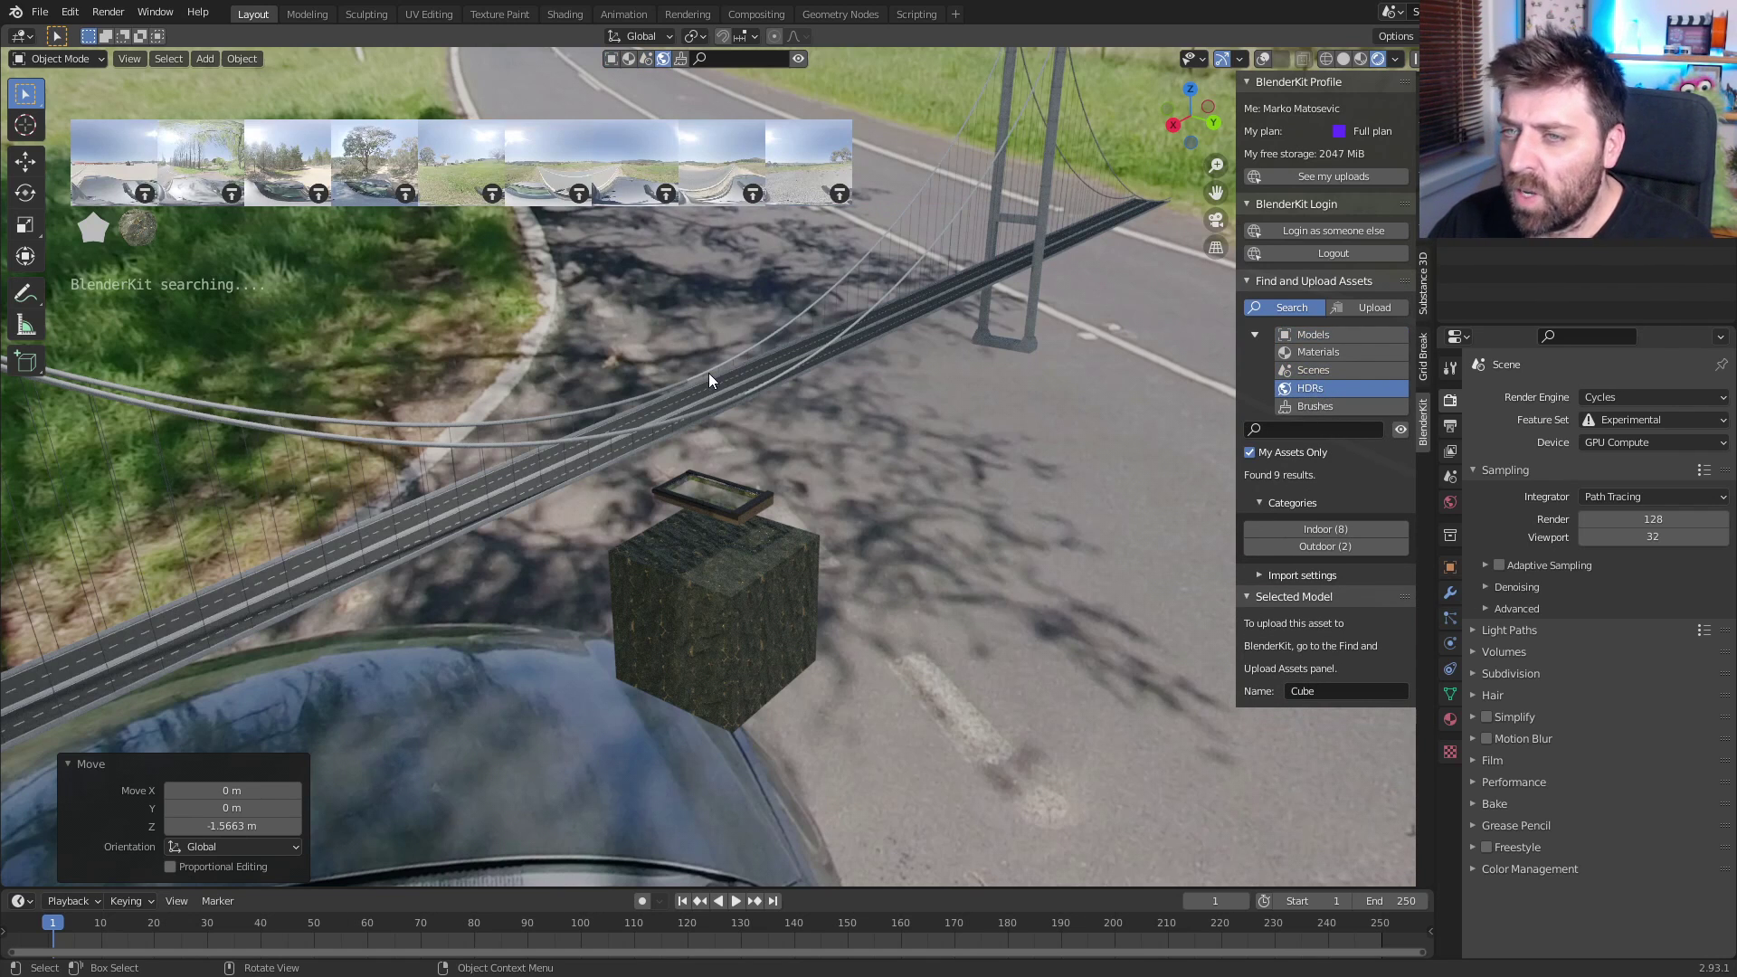
pyautogui.click(1247, 455)
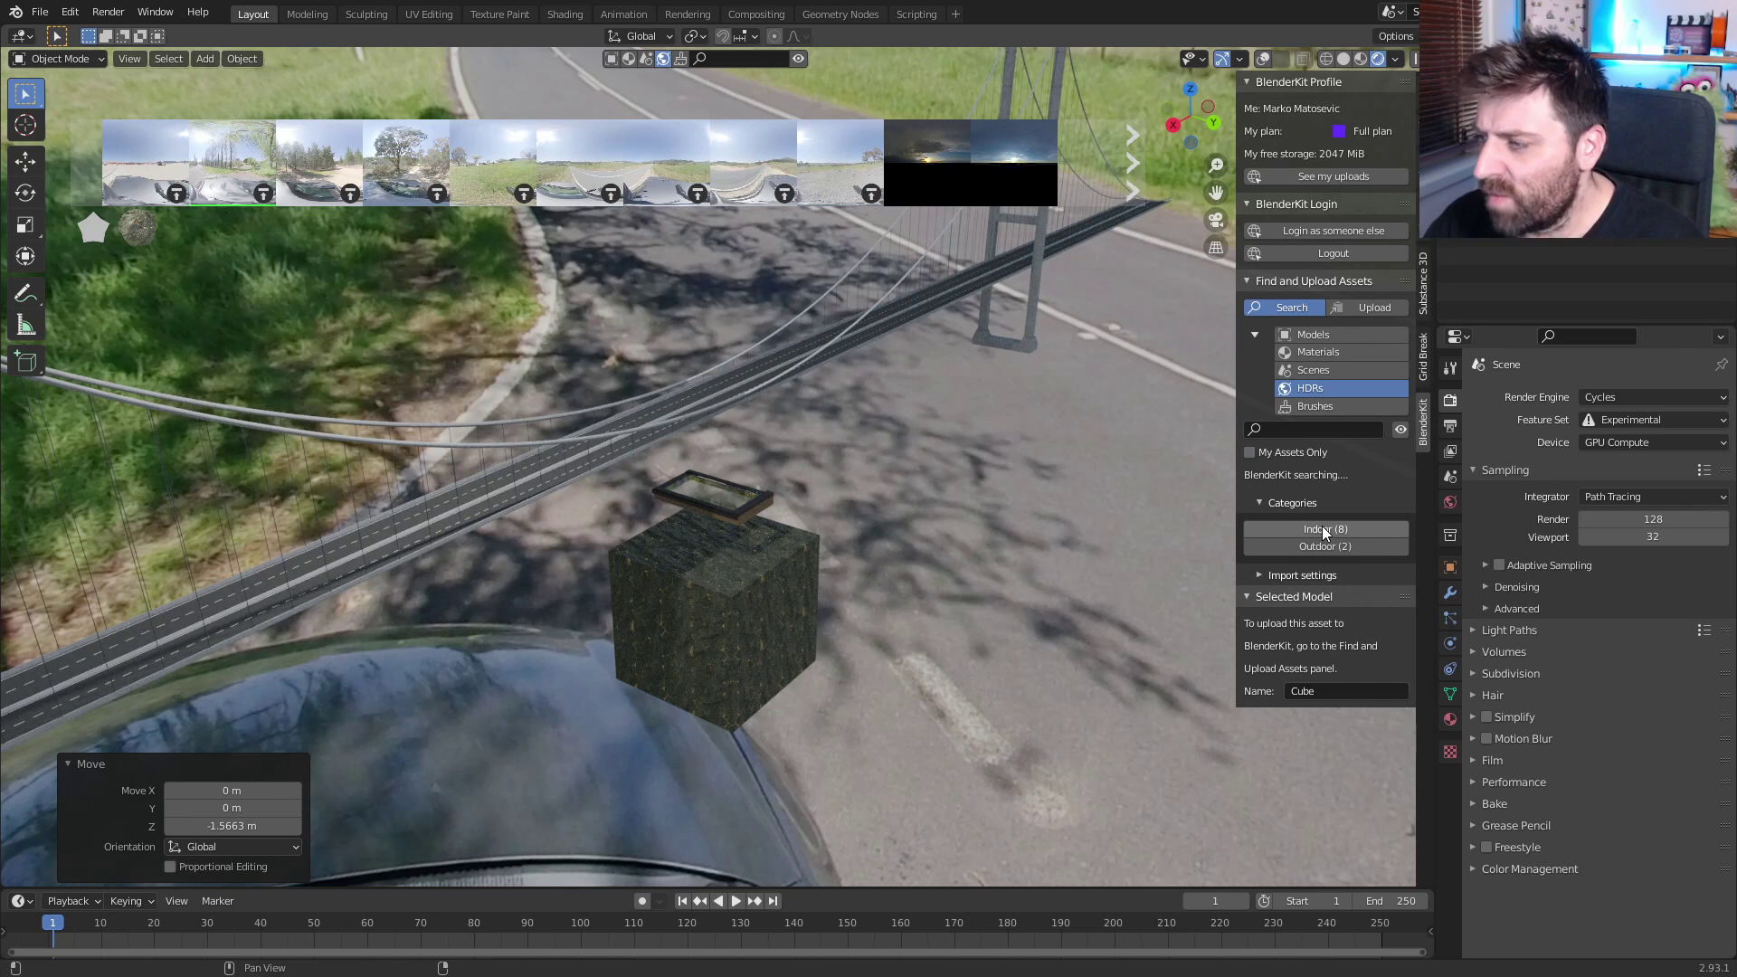
# Step: Expand the HDR import settings to check the maximum resolution option, and search the HDRs for "outdoor"
pyautogui.click(1326, 566)
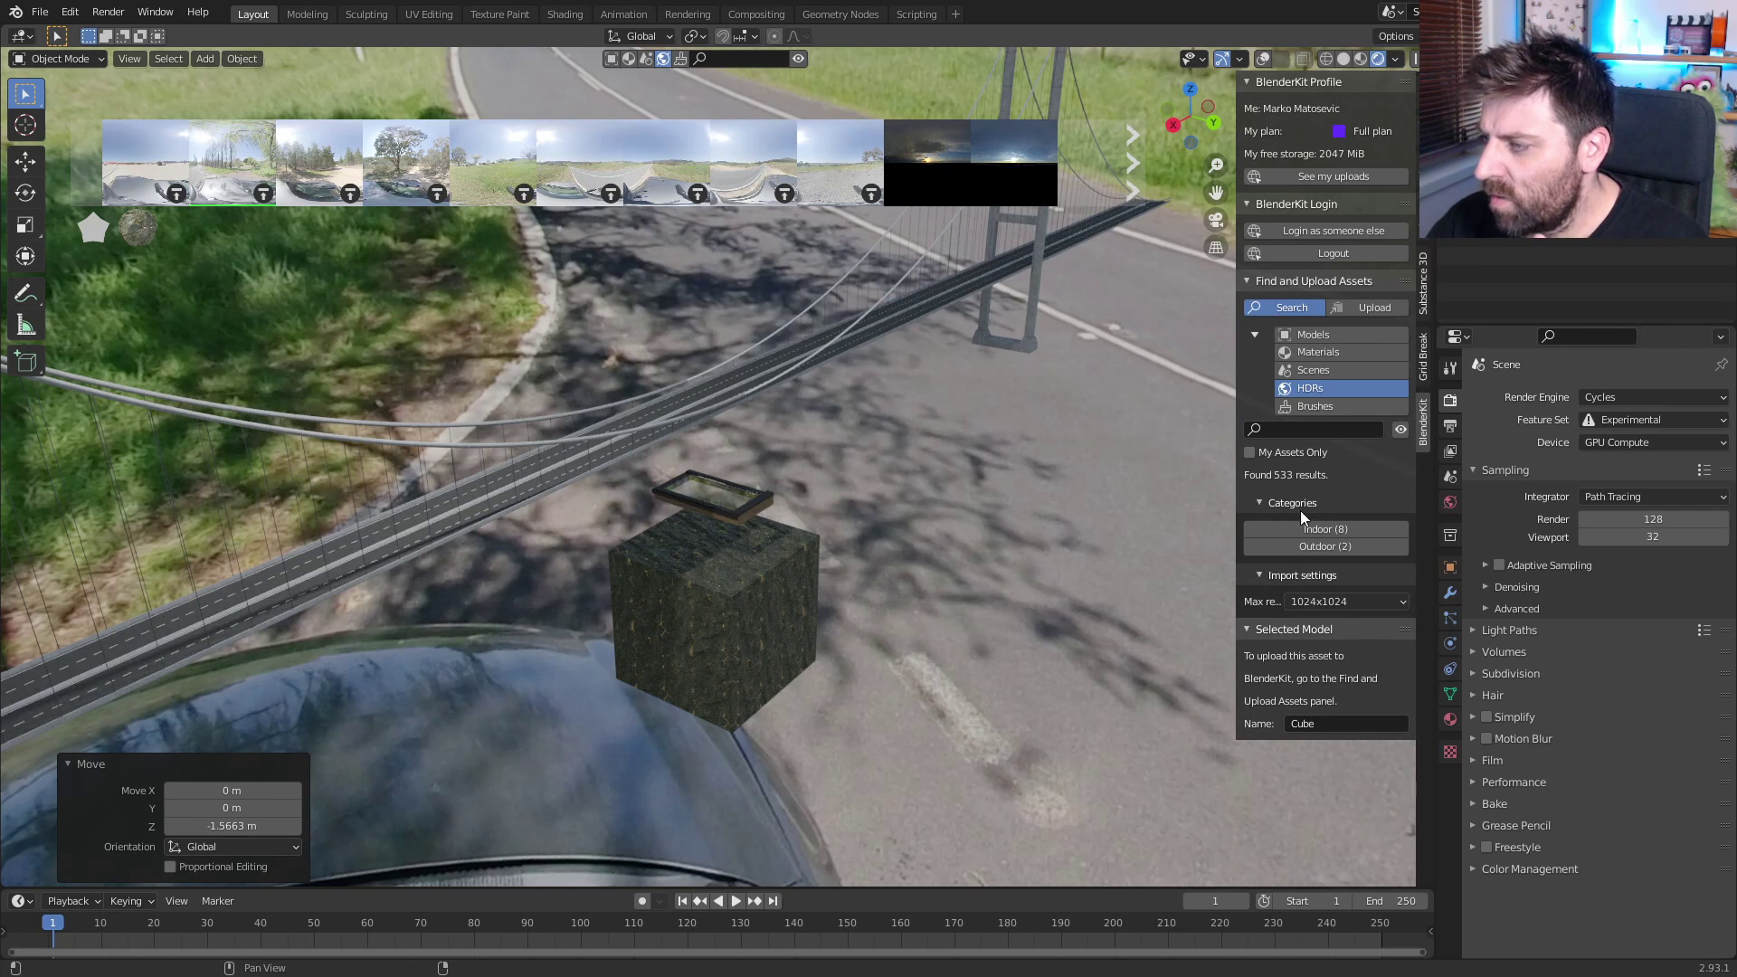
pyautogui.click(1348, 601)
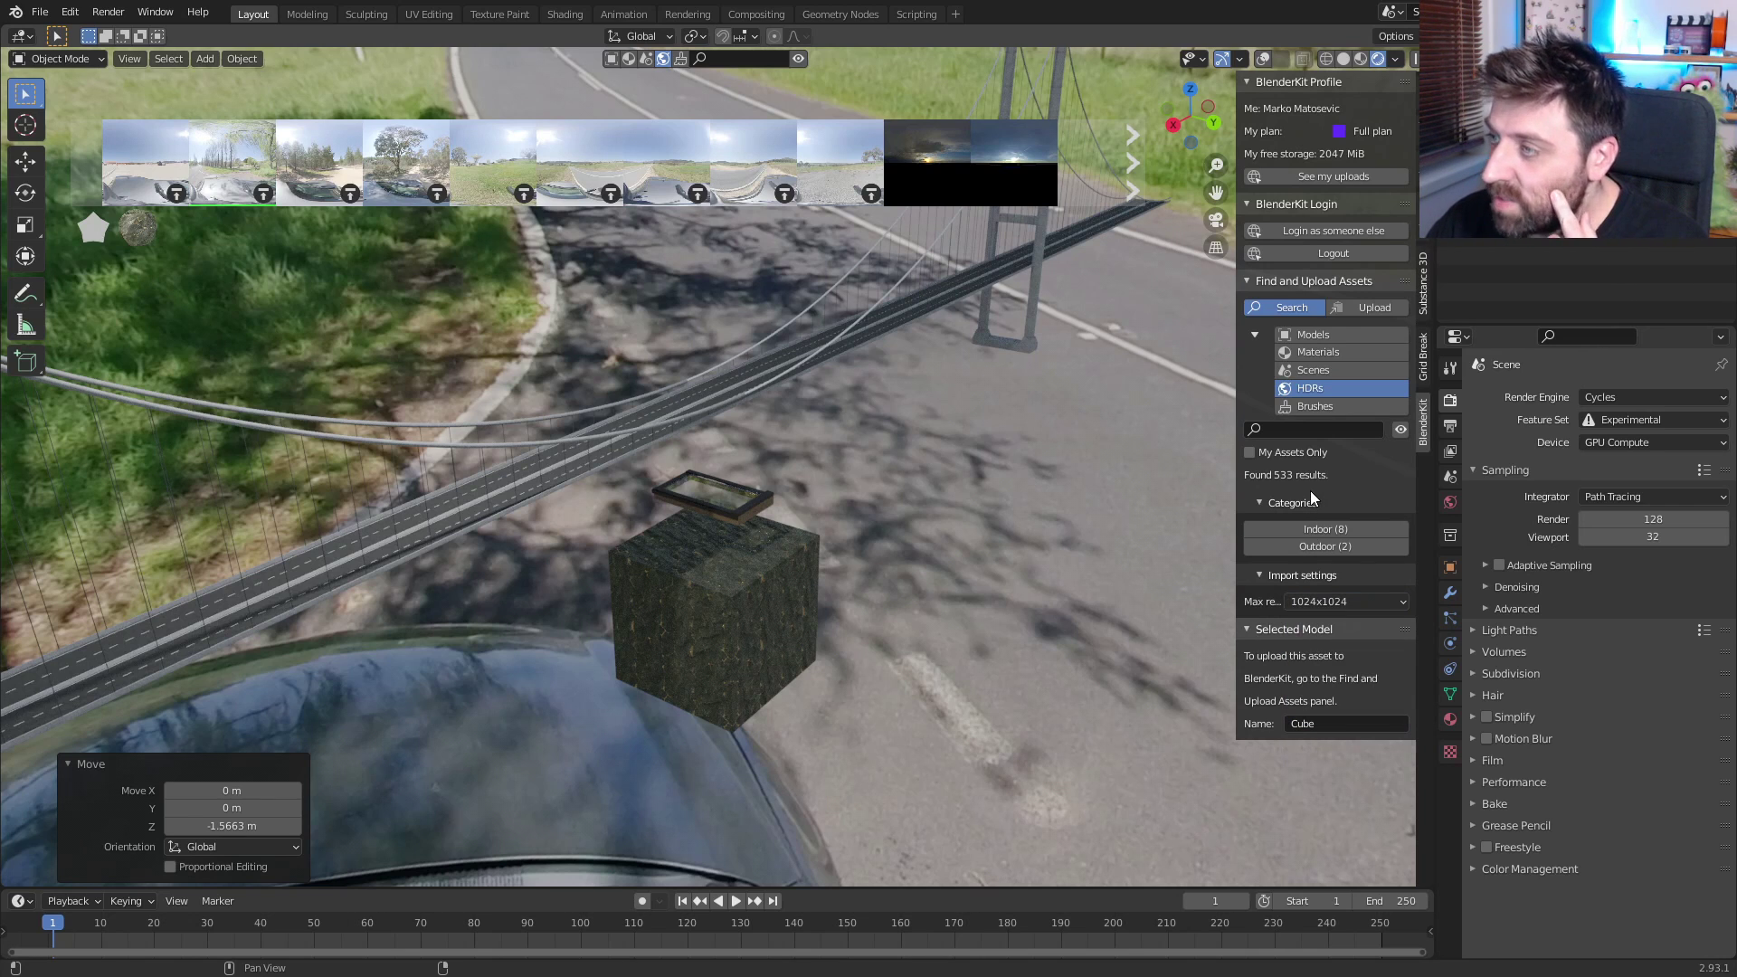
pyautogui.click(1324, 433)
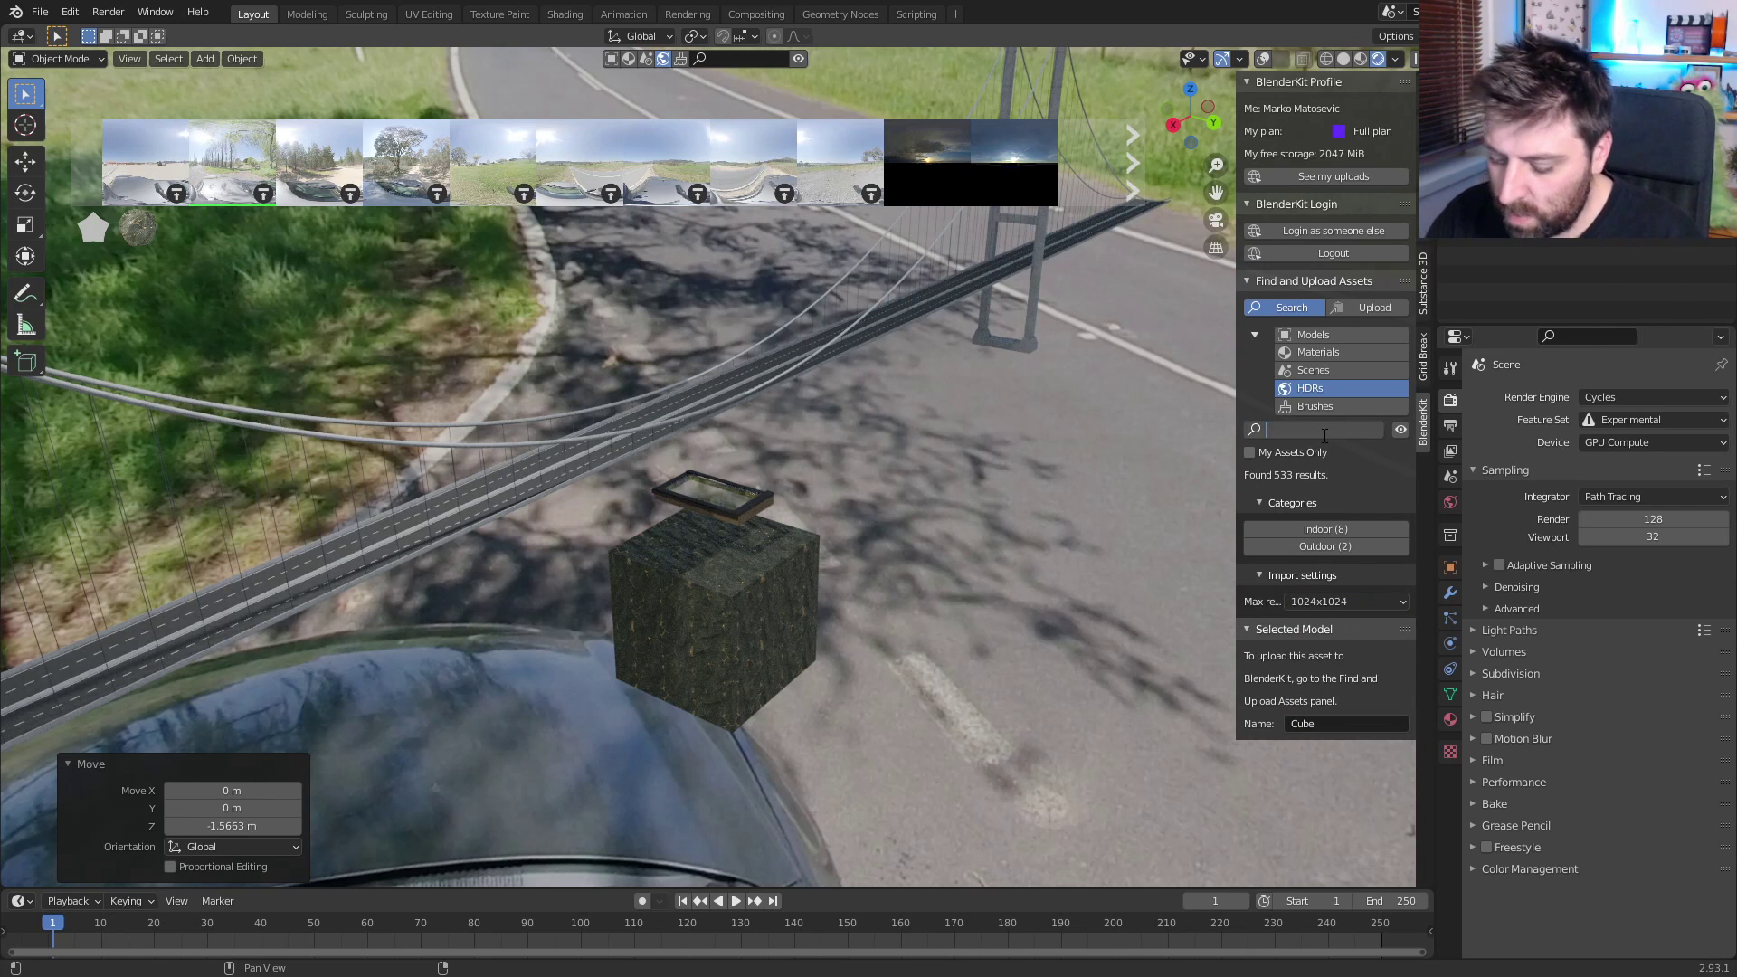
pyautogui.write('outdoor')
pyautogui.press('Return')
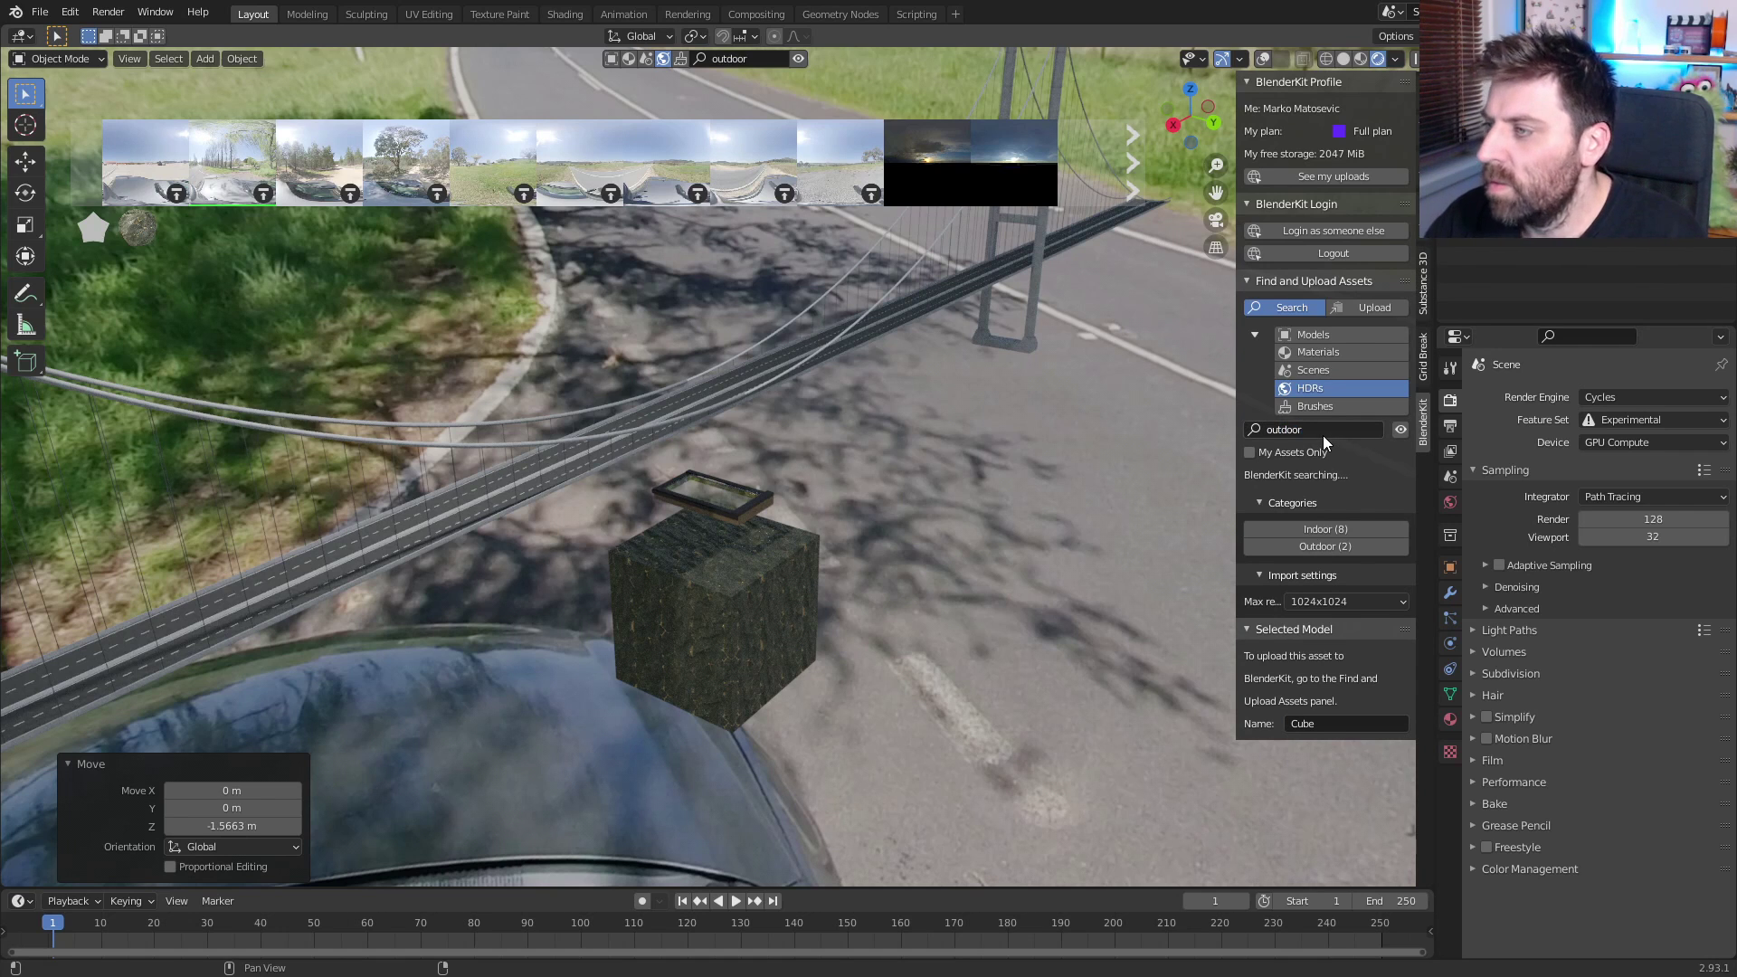
# Step: Download the "Cave Wall" HDR at 4096 resolution as the scene's environment and inspect the new surroundings
pyautogui.moveTo(833, 198)
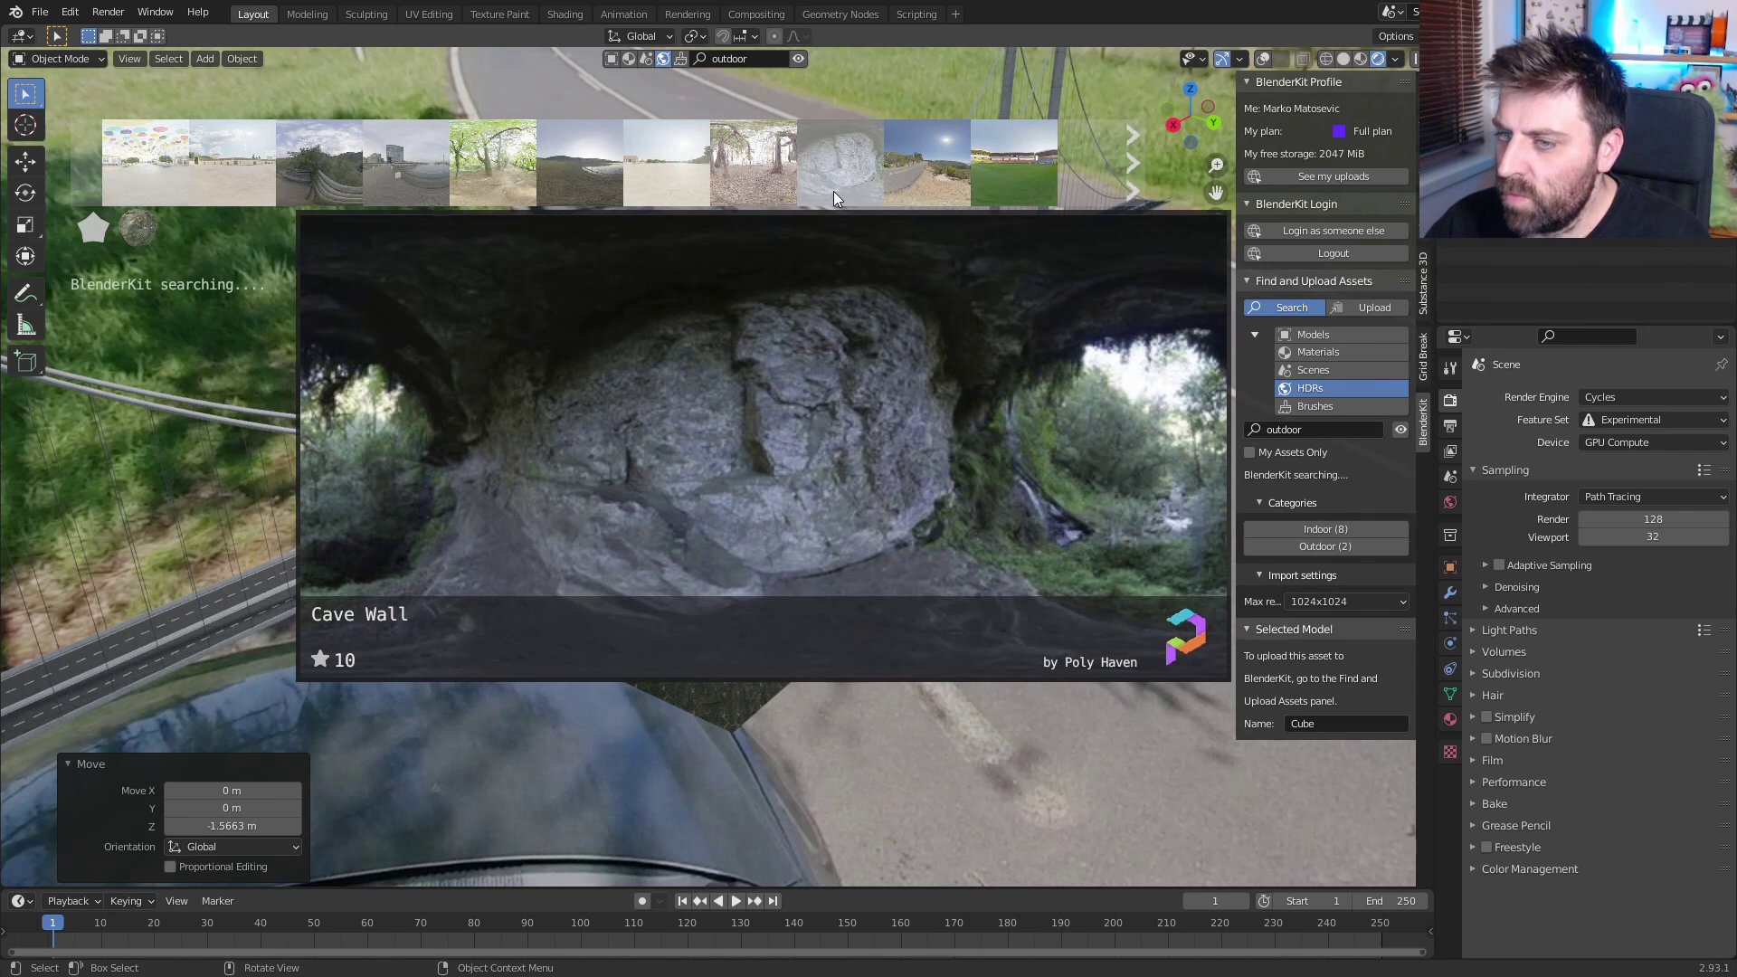
pyautogui.click(833, 208)
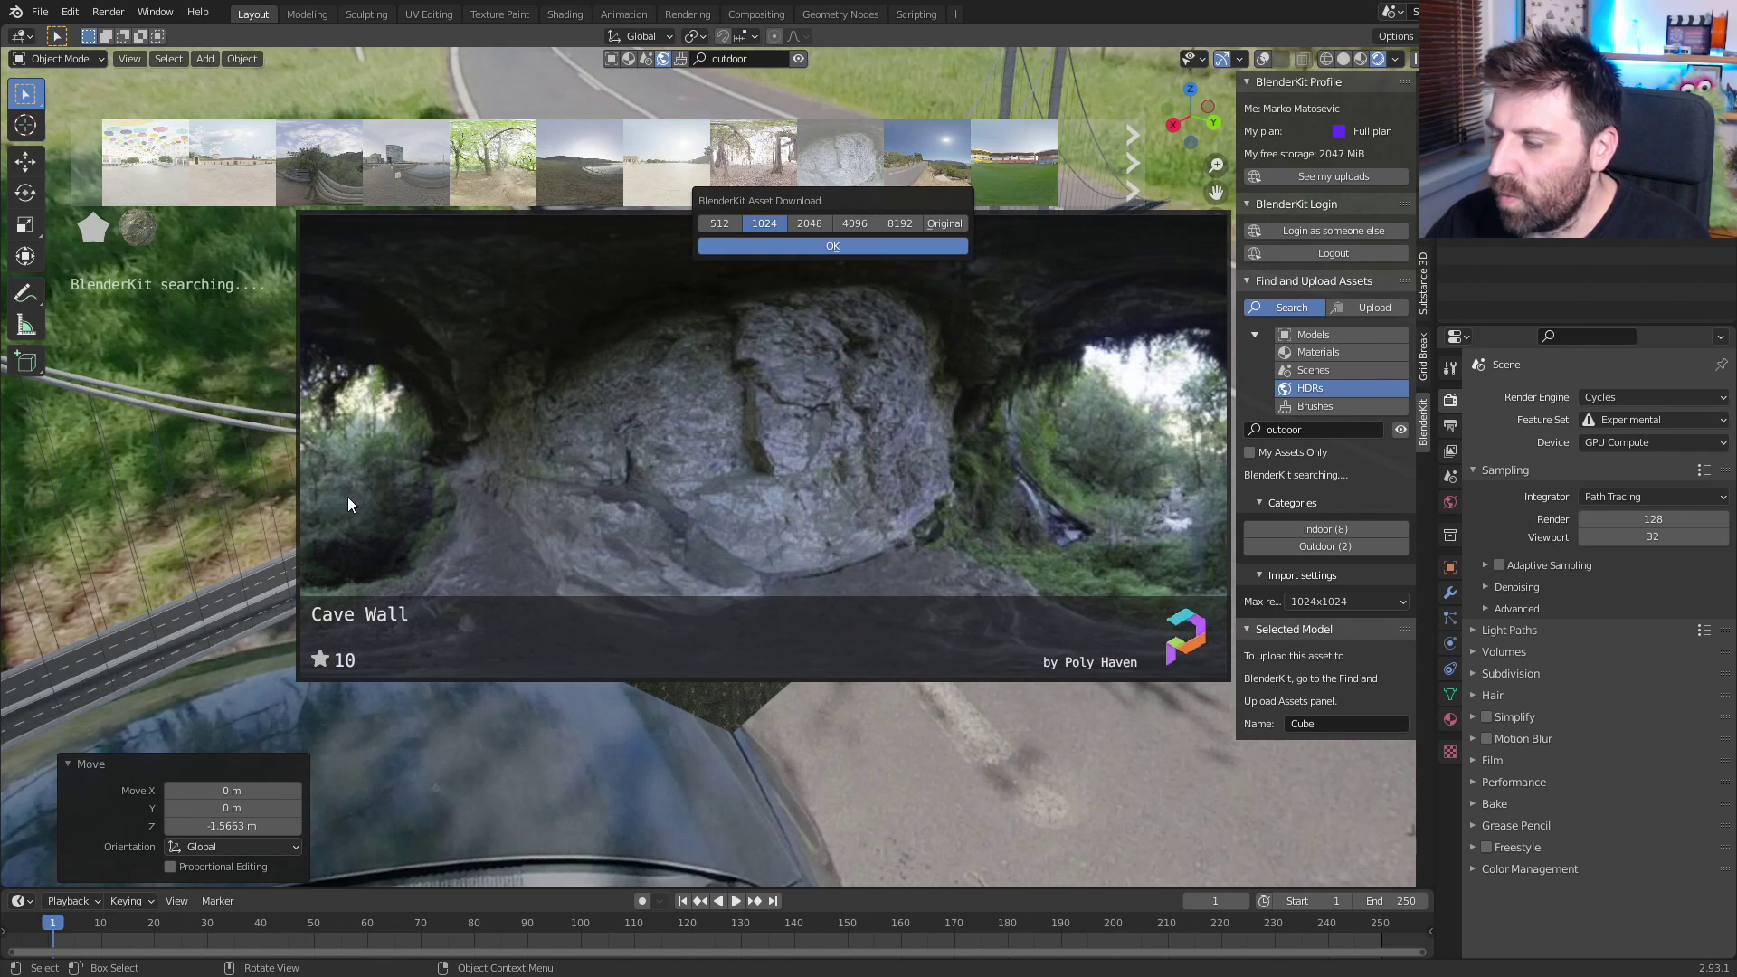
pyautogui.click(855, 223)
pyautogui.click(850, 246)
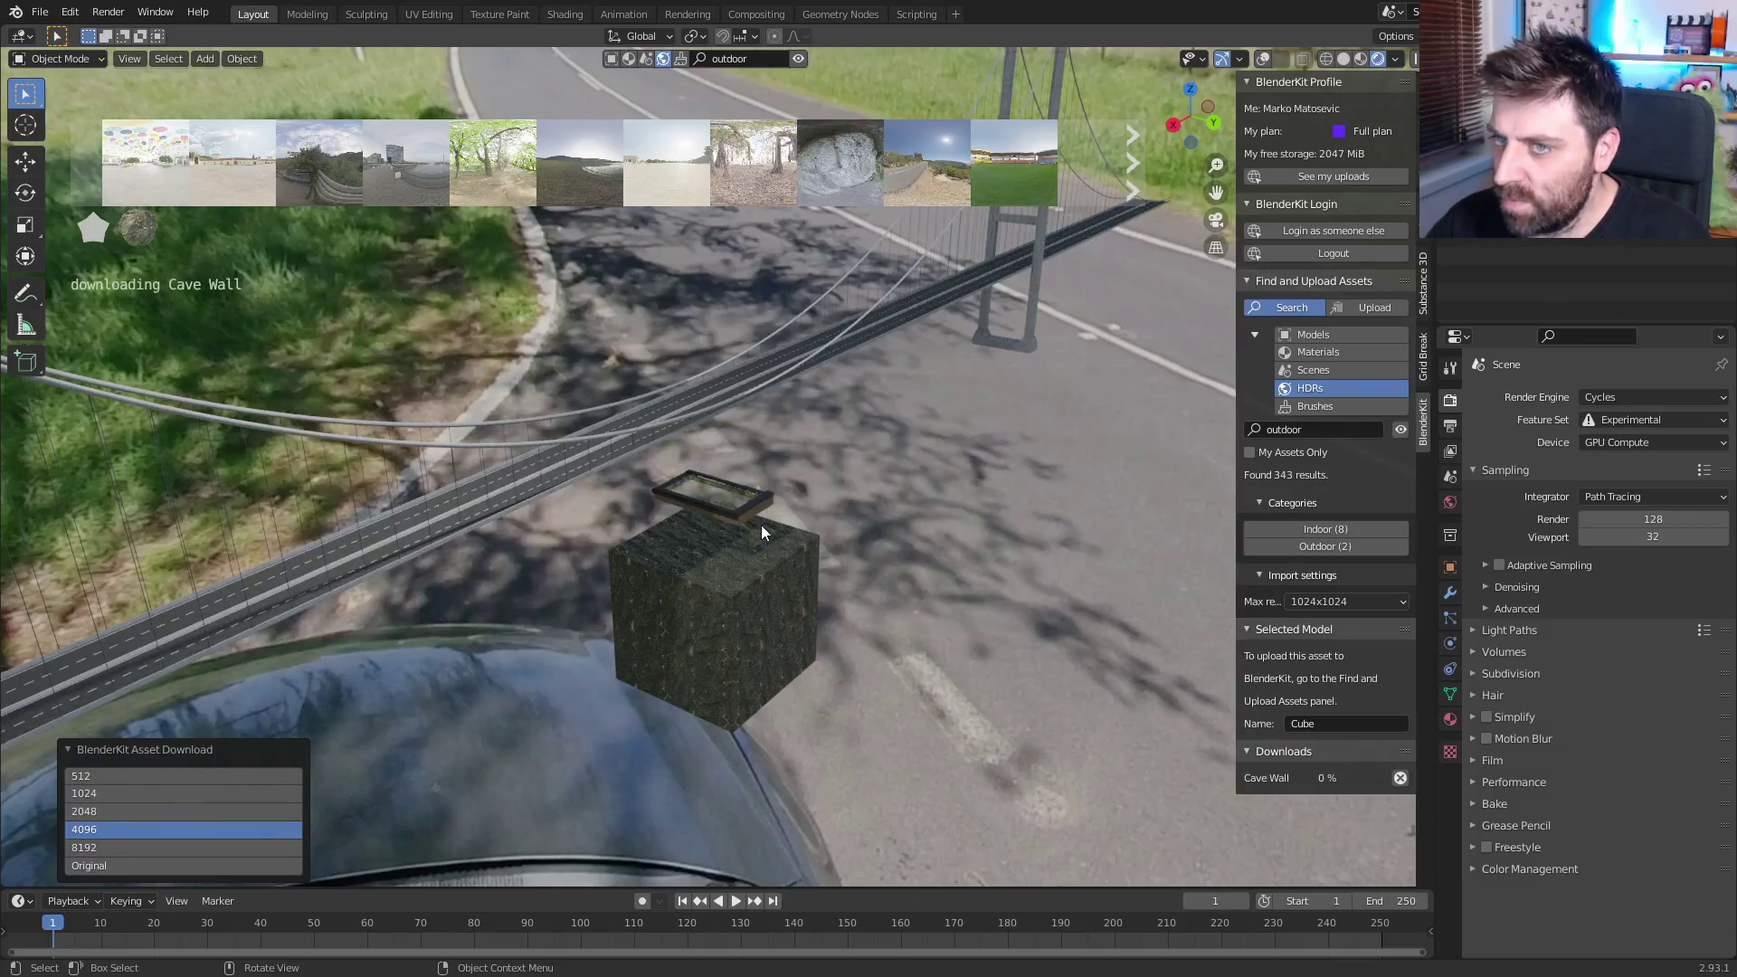
pyautogui.moveTo(761, 525); pyautogui.dragTo(1155, 481, button='middle')
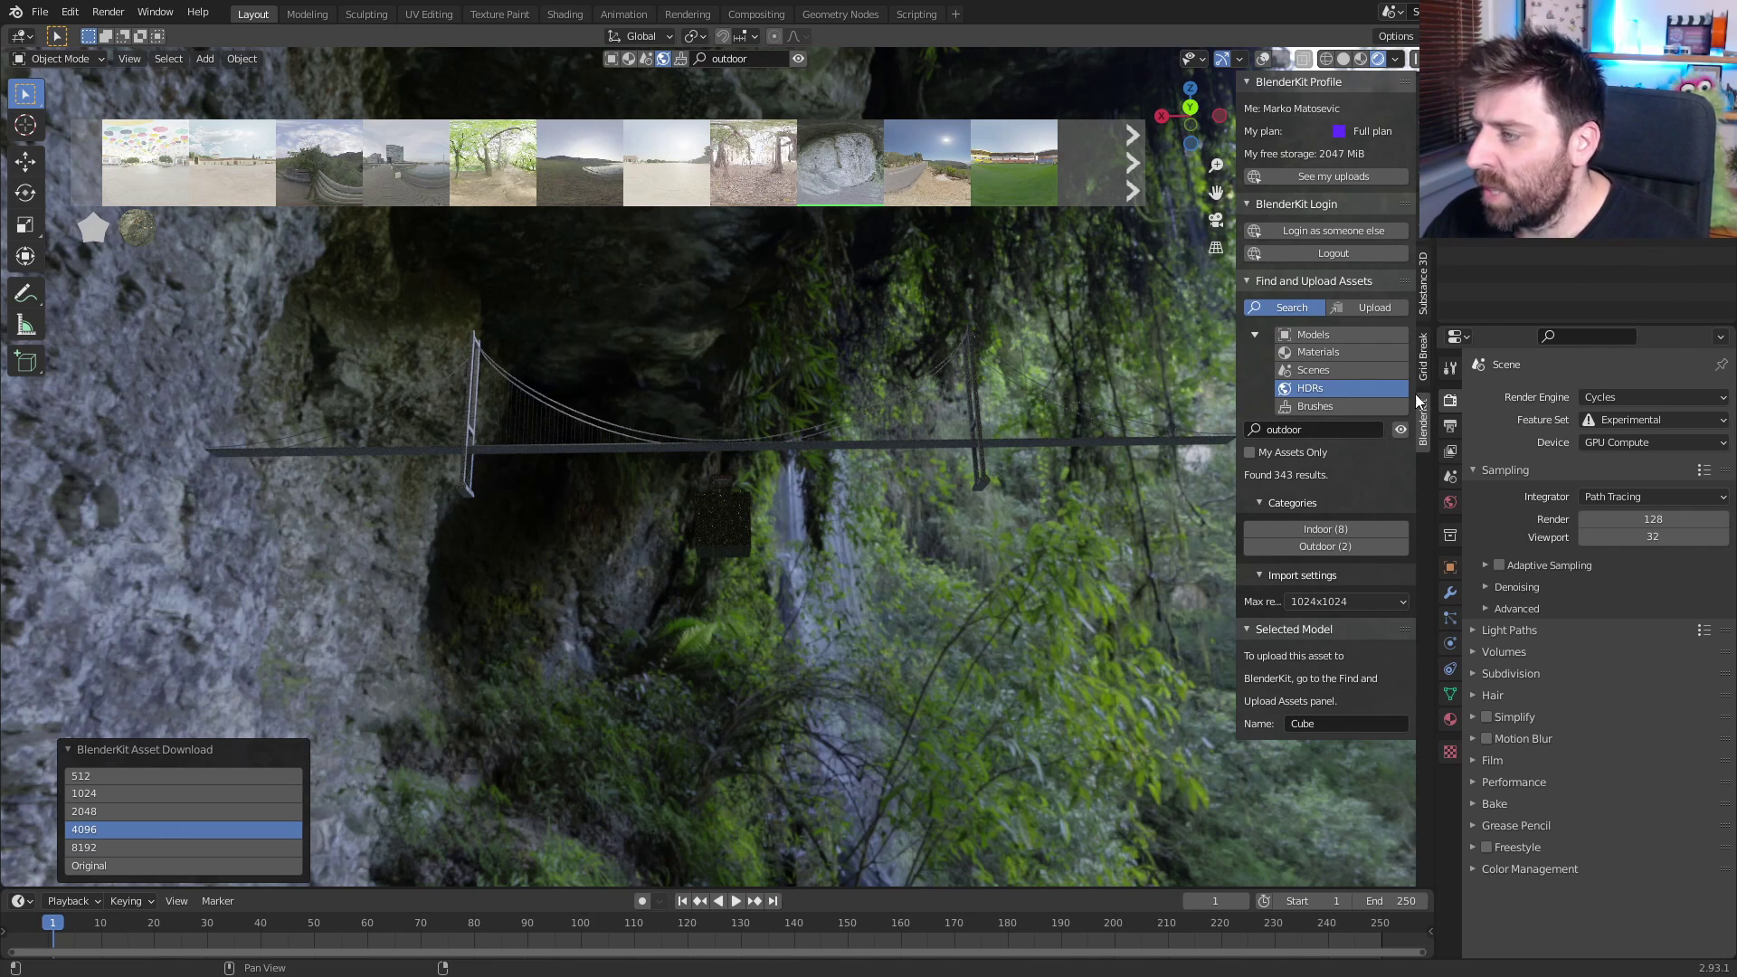
# Step: Switch the BlenderKit asset search to brushes
pyautogui.click(1315, 407)
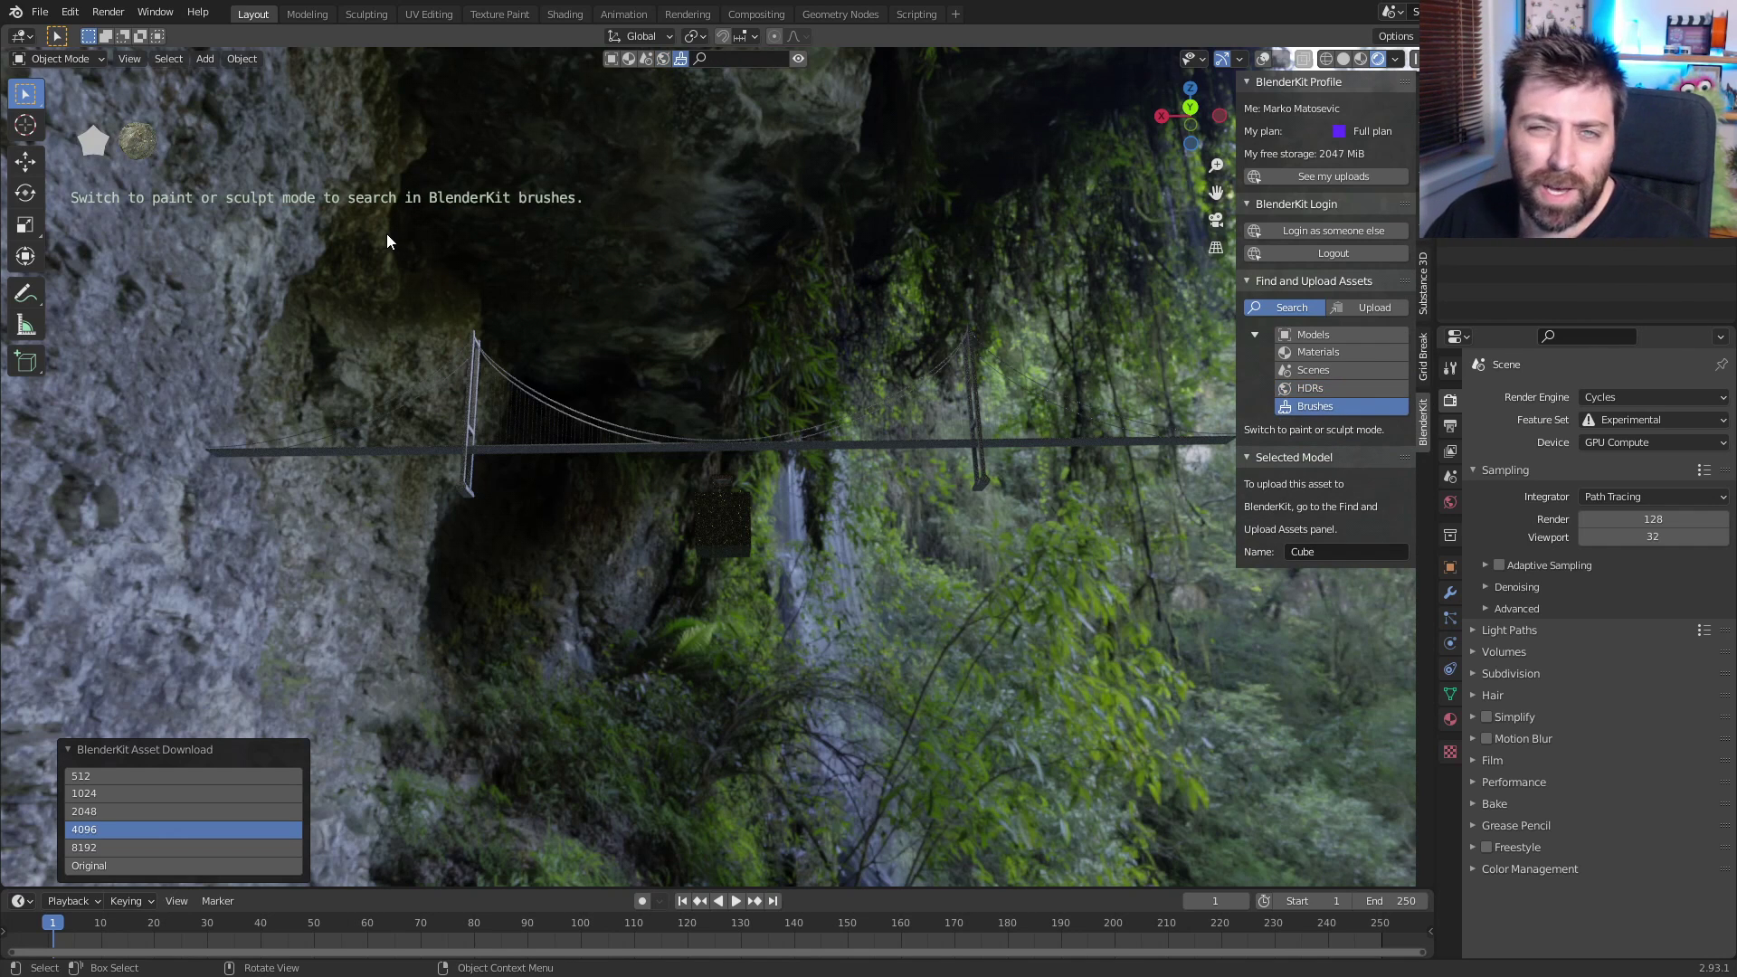